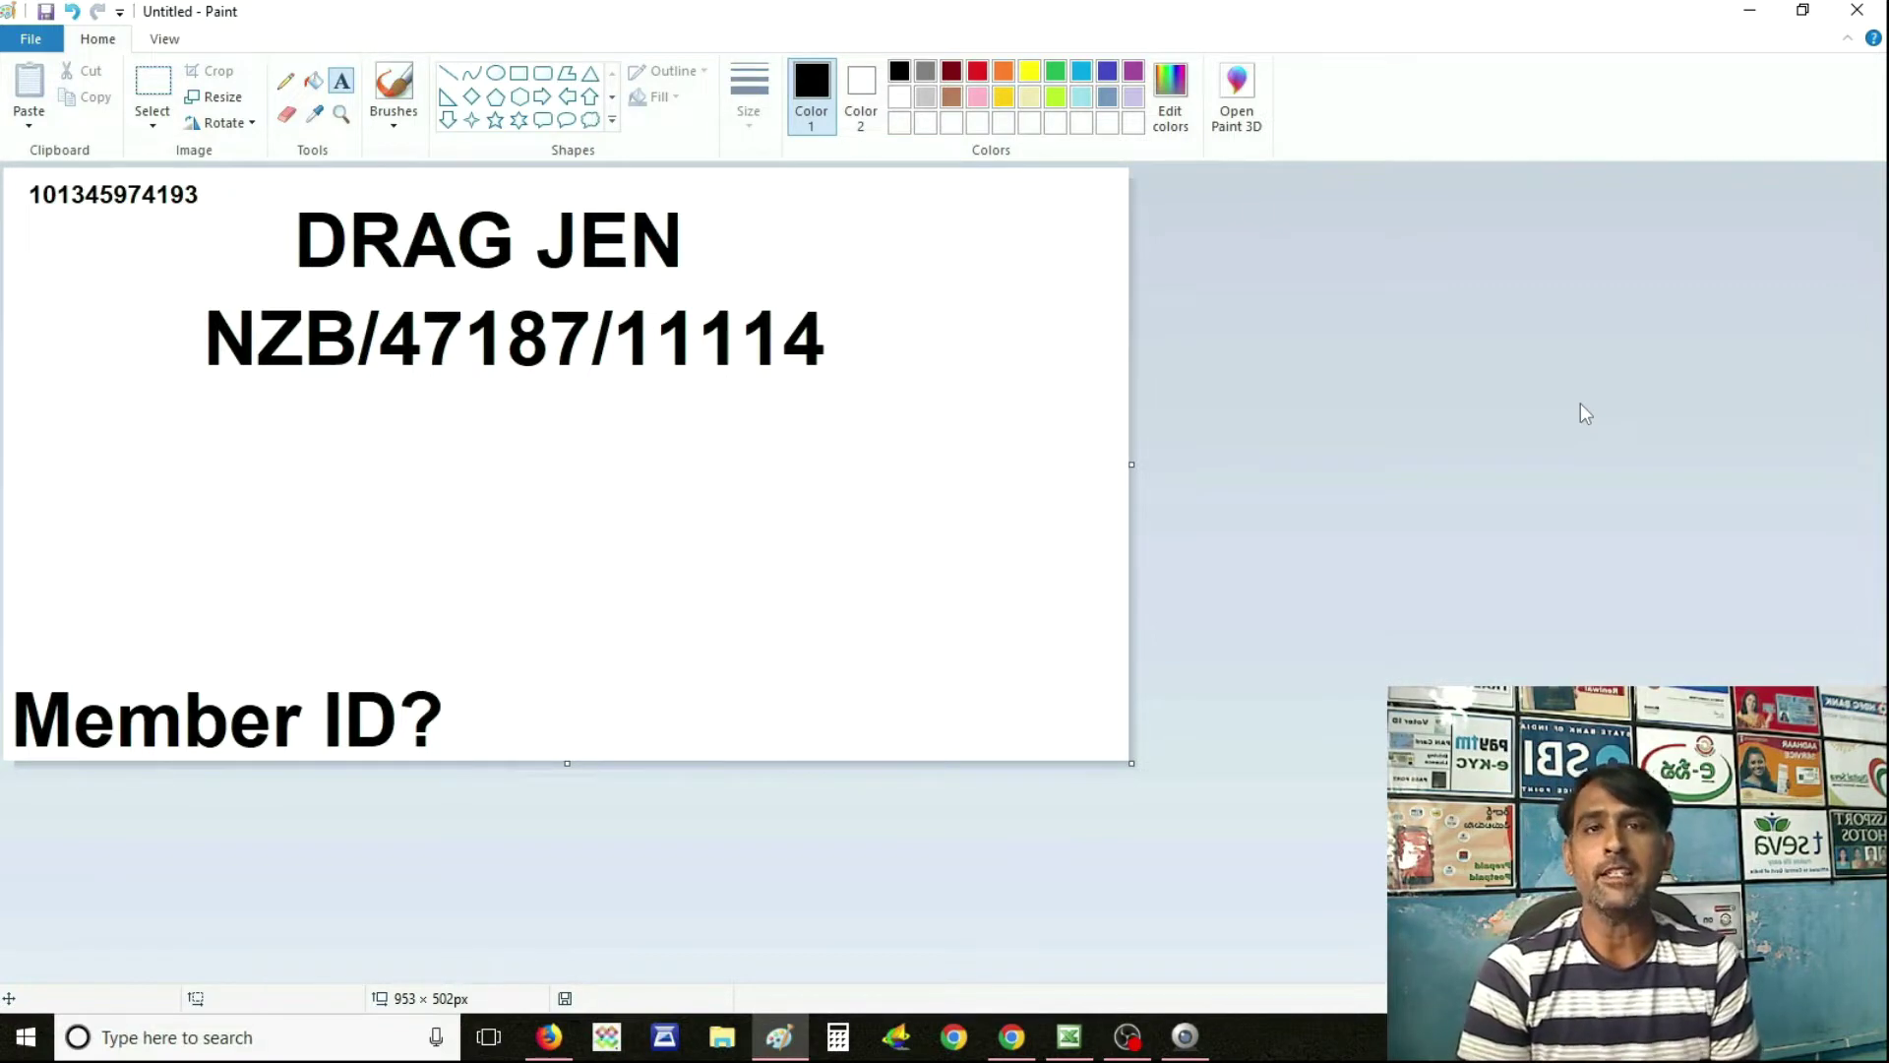
{"action": "left_click", "coordinate": [153, 89]}
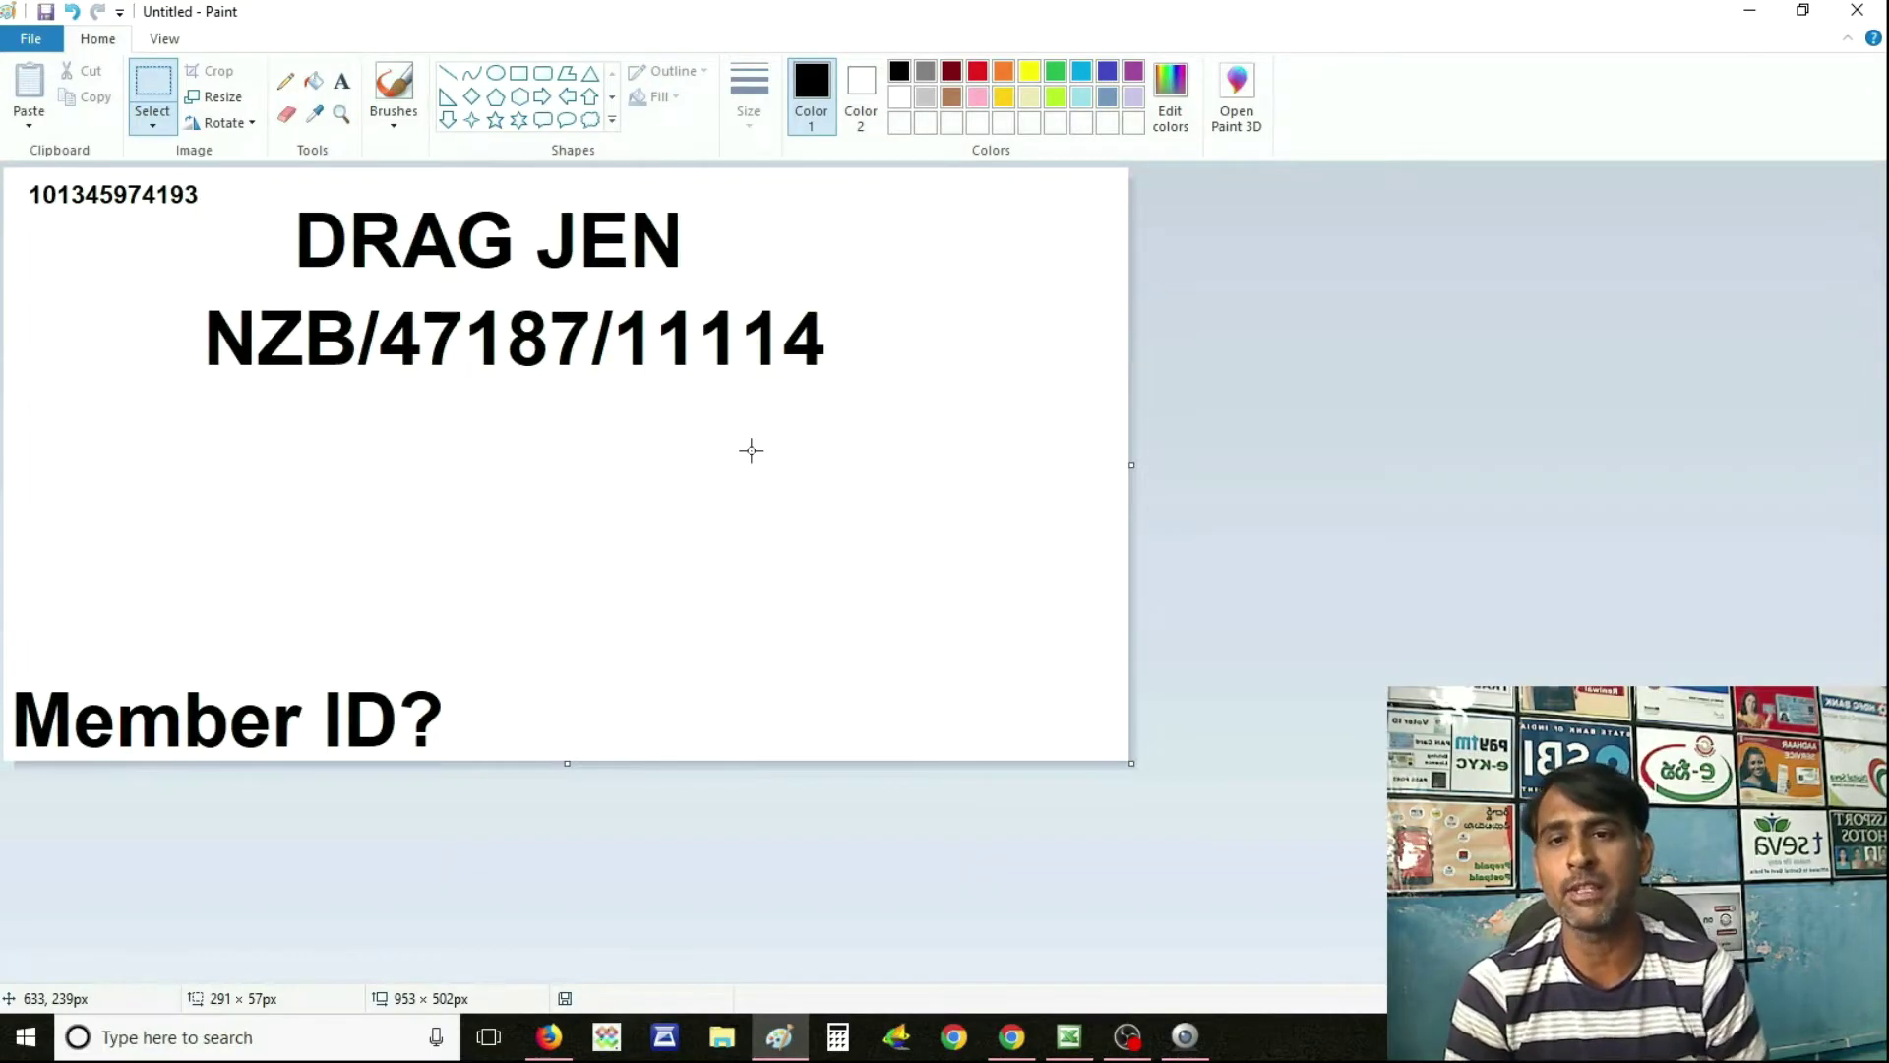
{"action": "left_click_drag", "start_coordinate": [129, 463], "coordinate": [953, 560]}
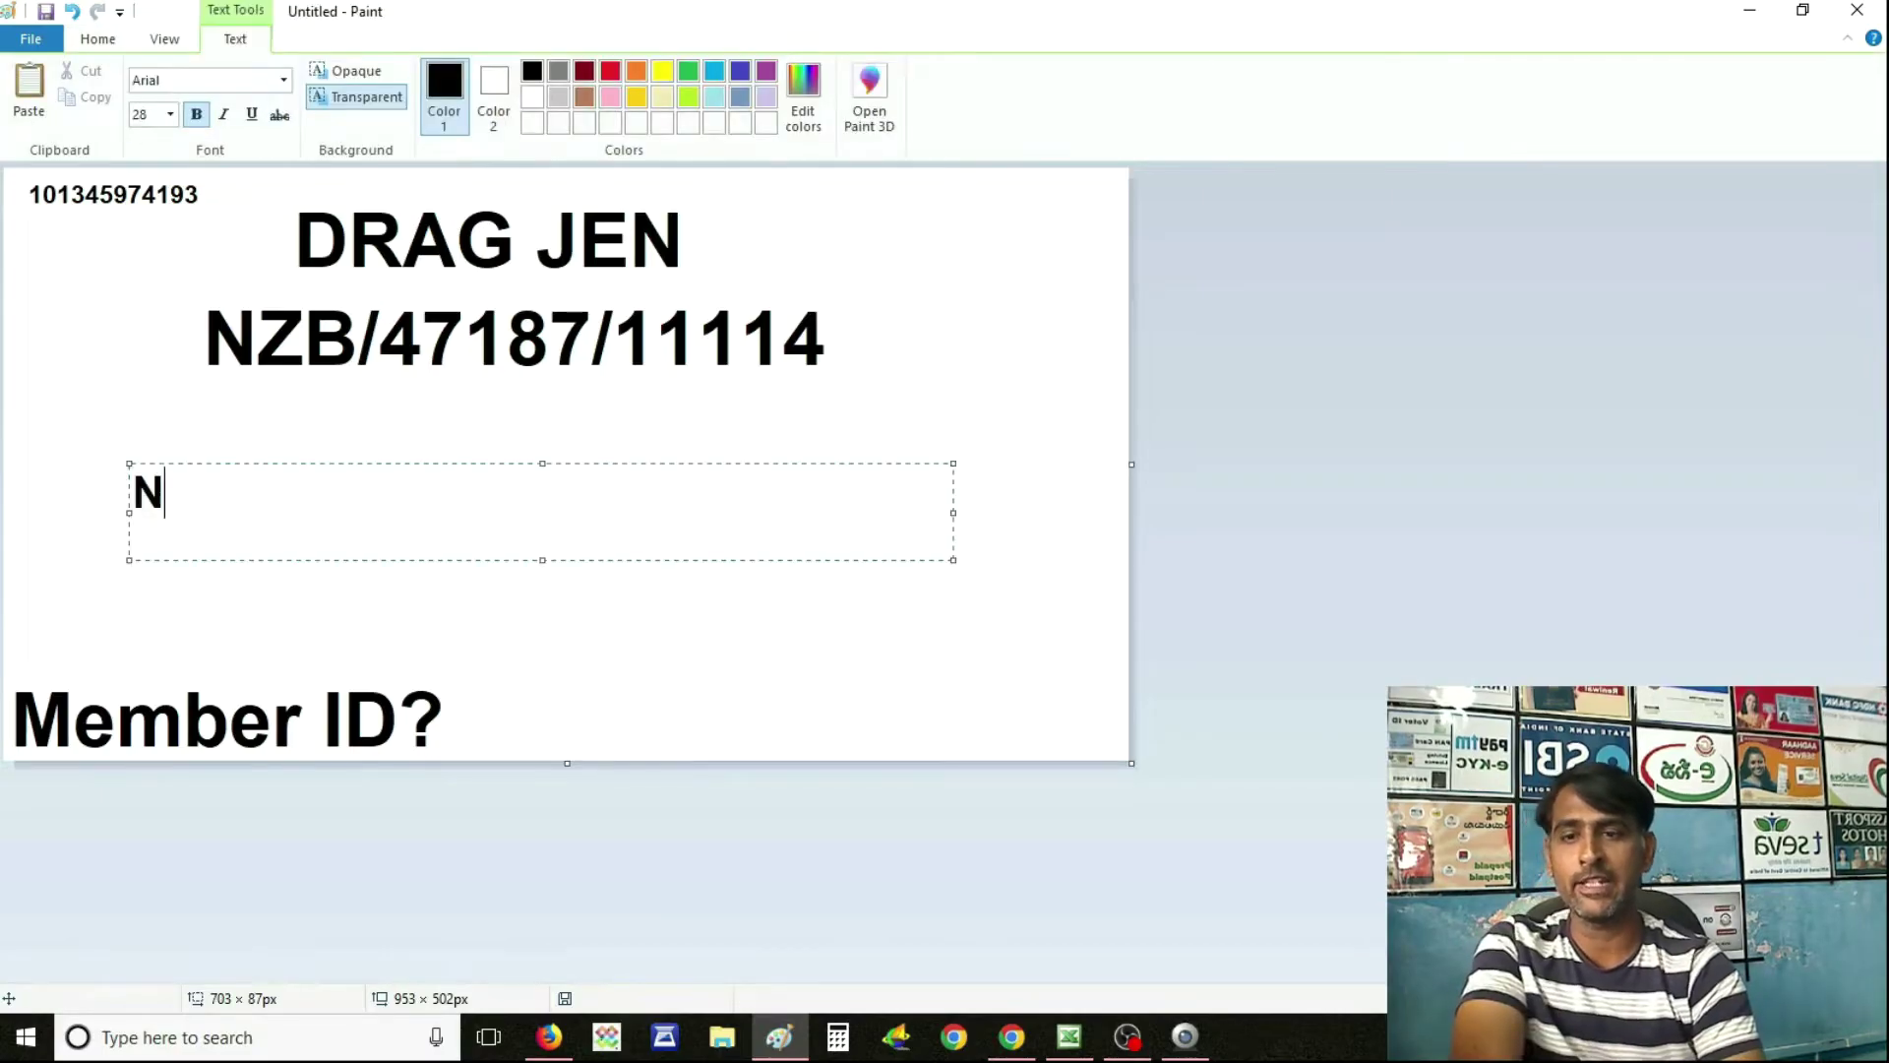
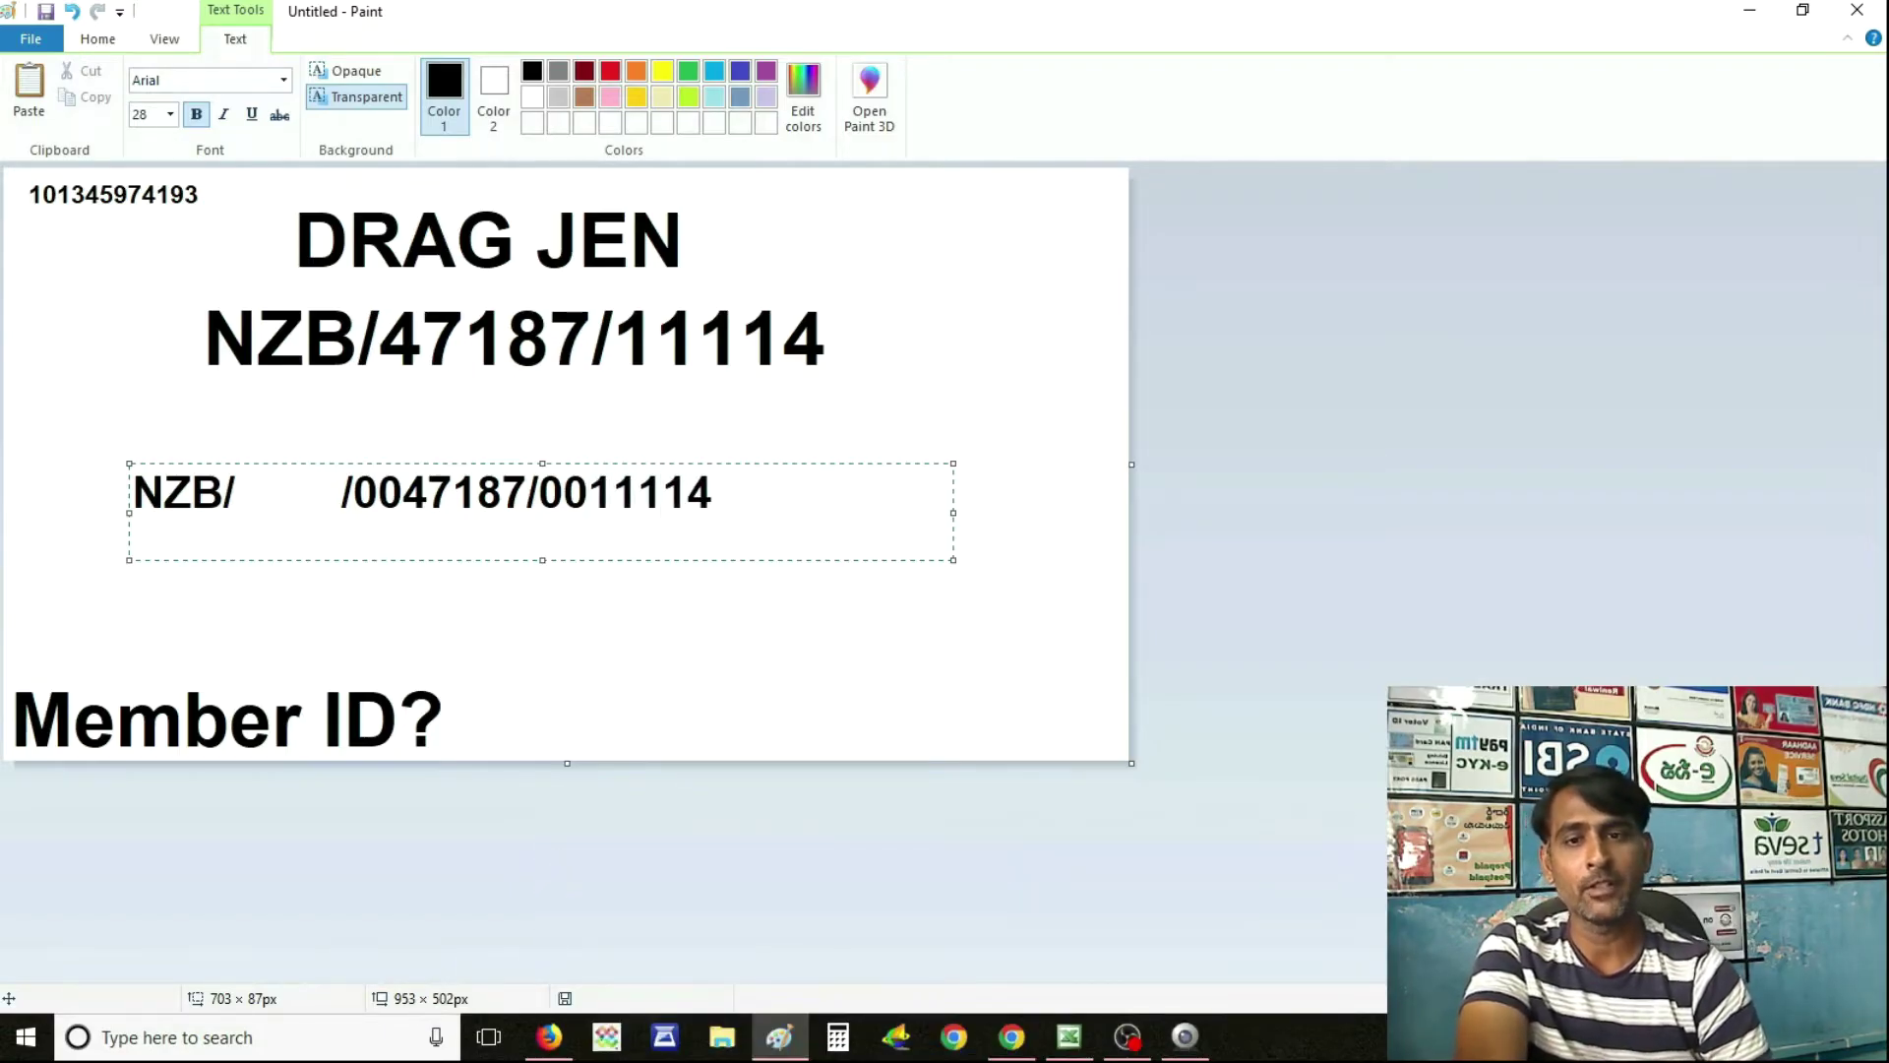
{"action": "left_click", "coordinate": [539, 493]}
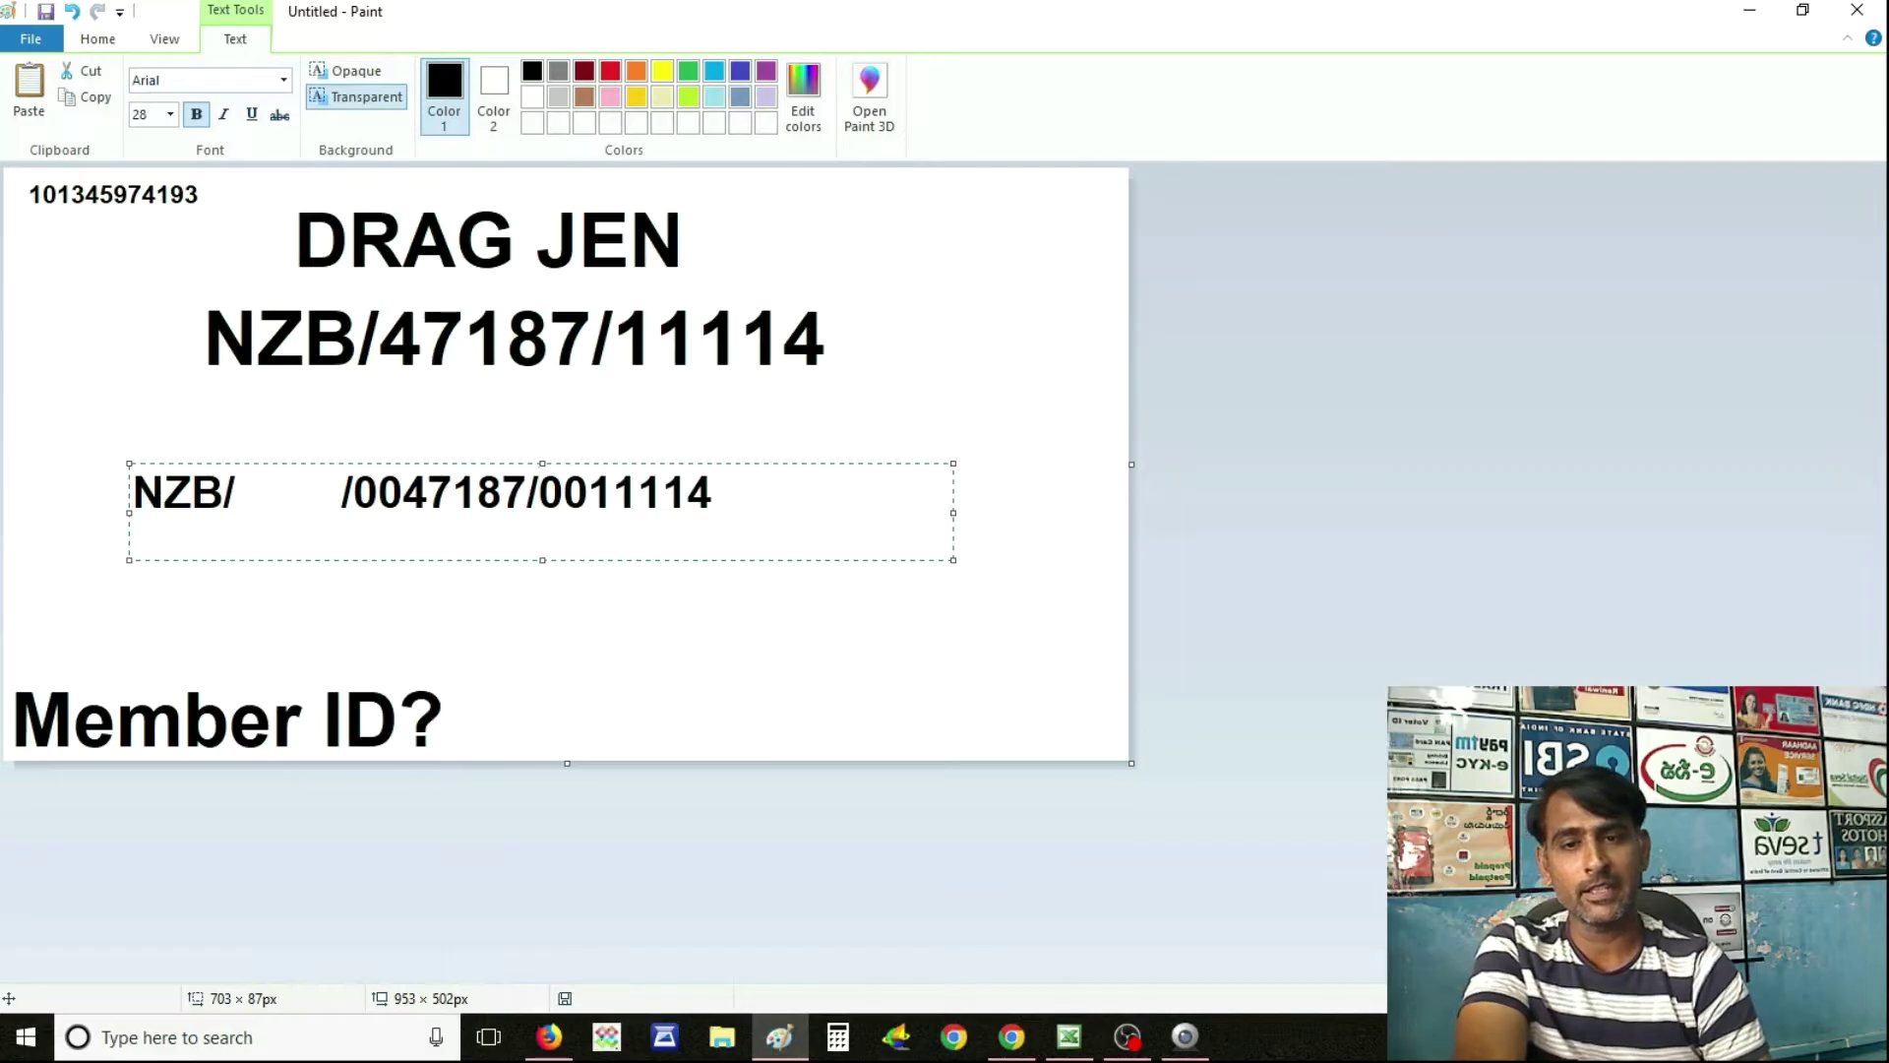
{"action": "type", "text": "000/"}
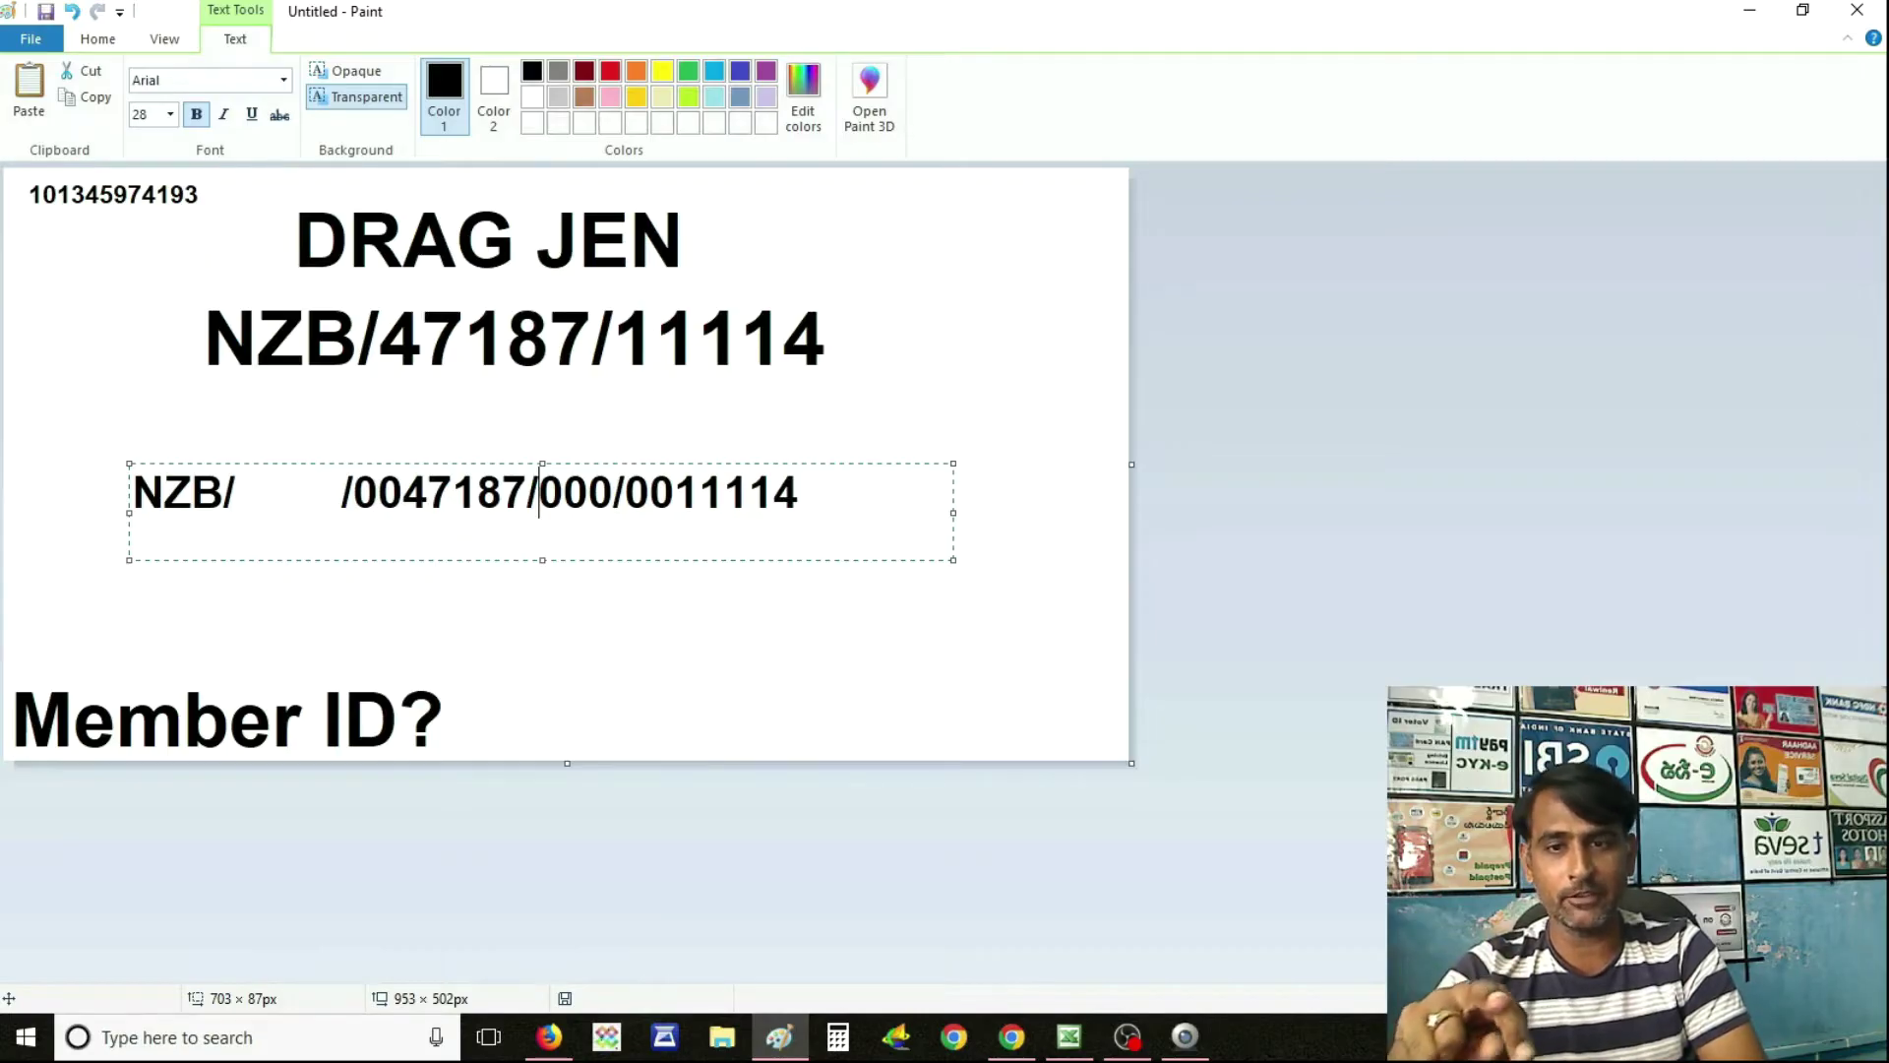
Try an A in place of the extension's last zero, then restore the extension to 000.
{"action": "key", "text": "Right"}
{"action": "key", "text": "Right"}
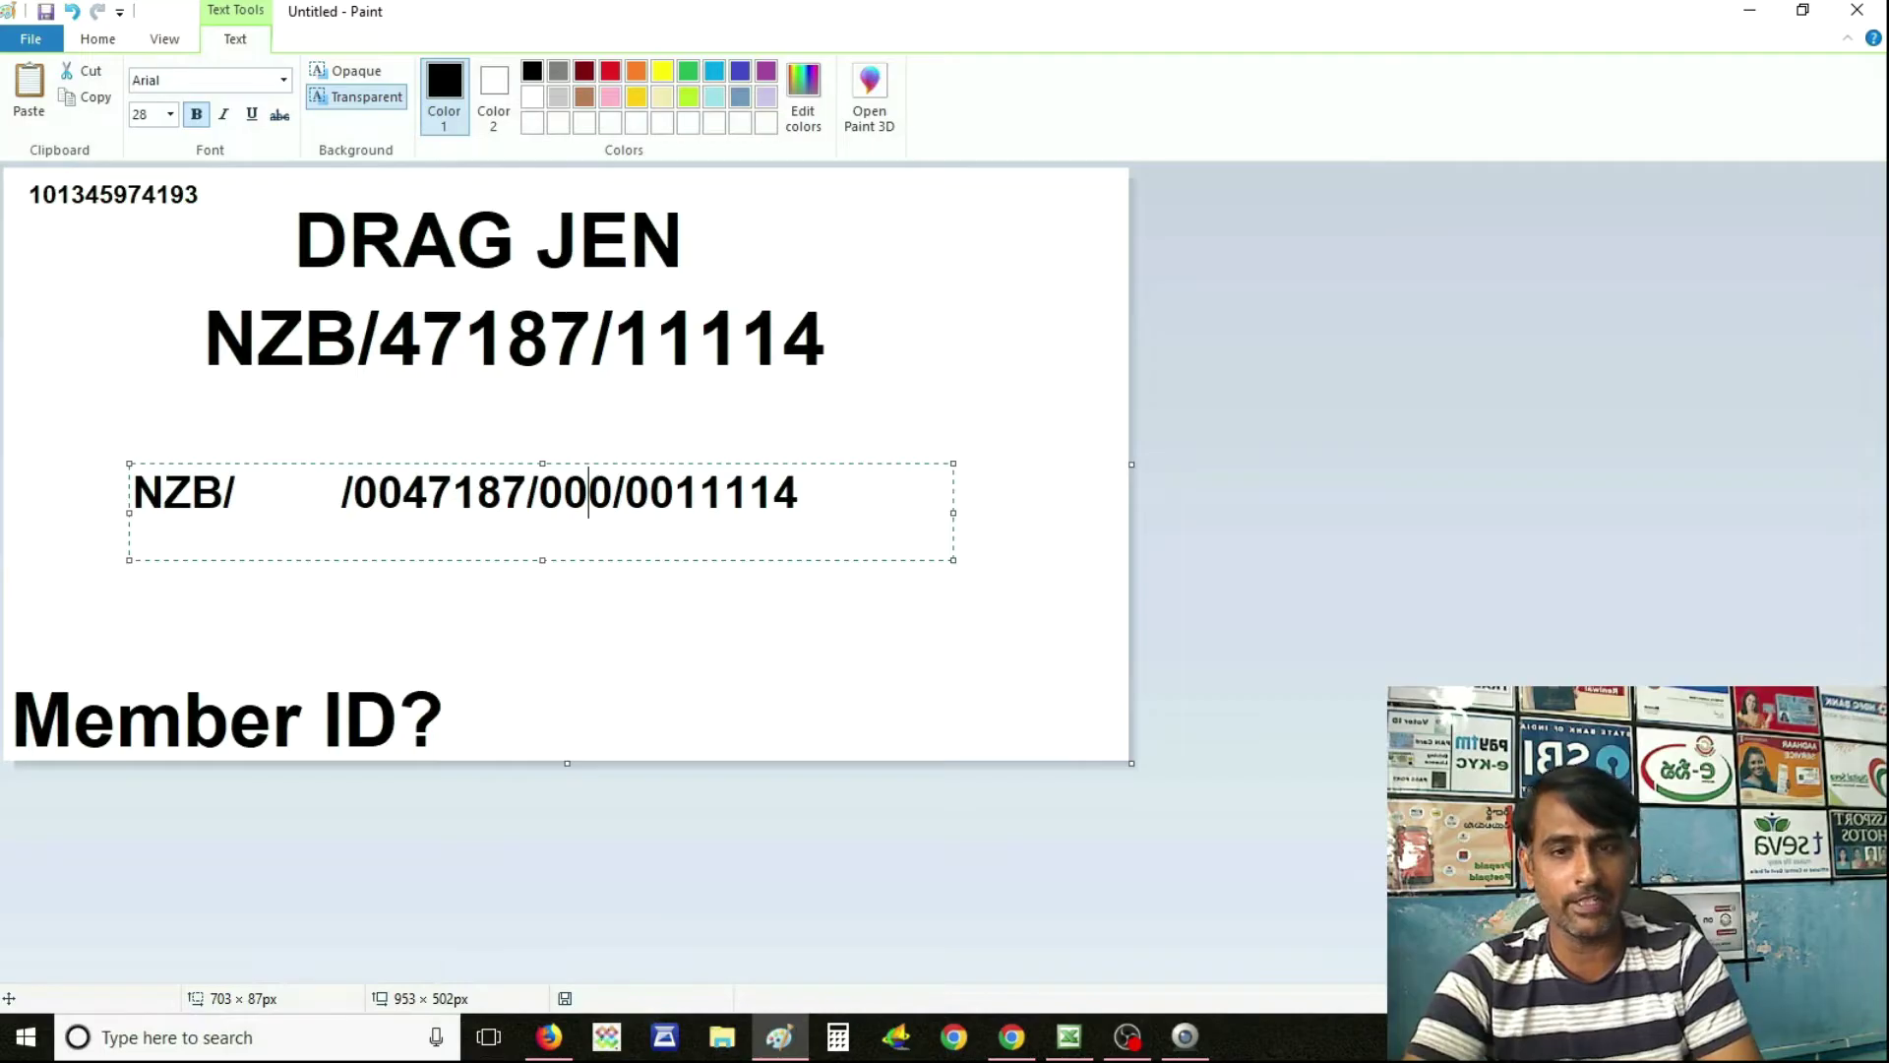
{"action": "key", "text": "Delete"}
{"action": "type", "text": "A"}
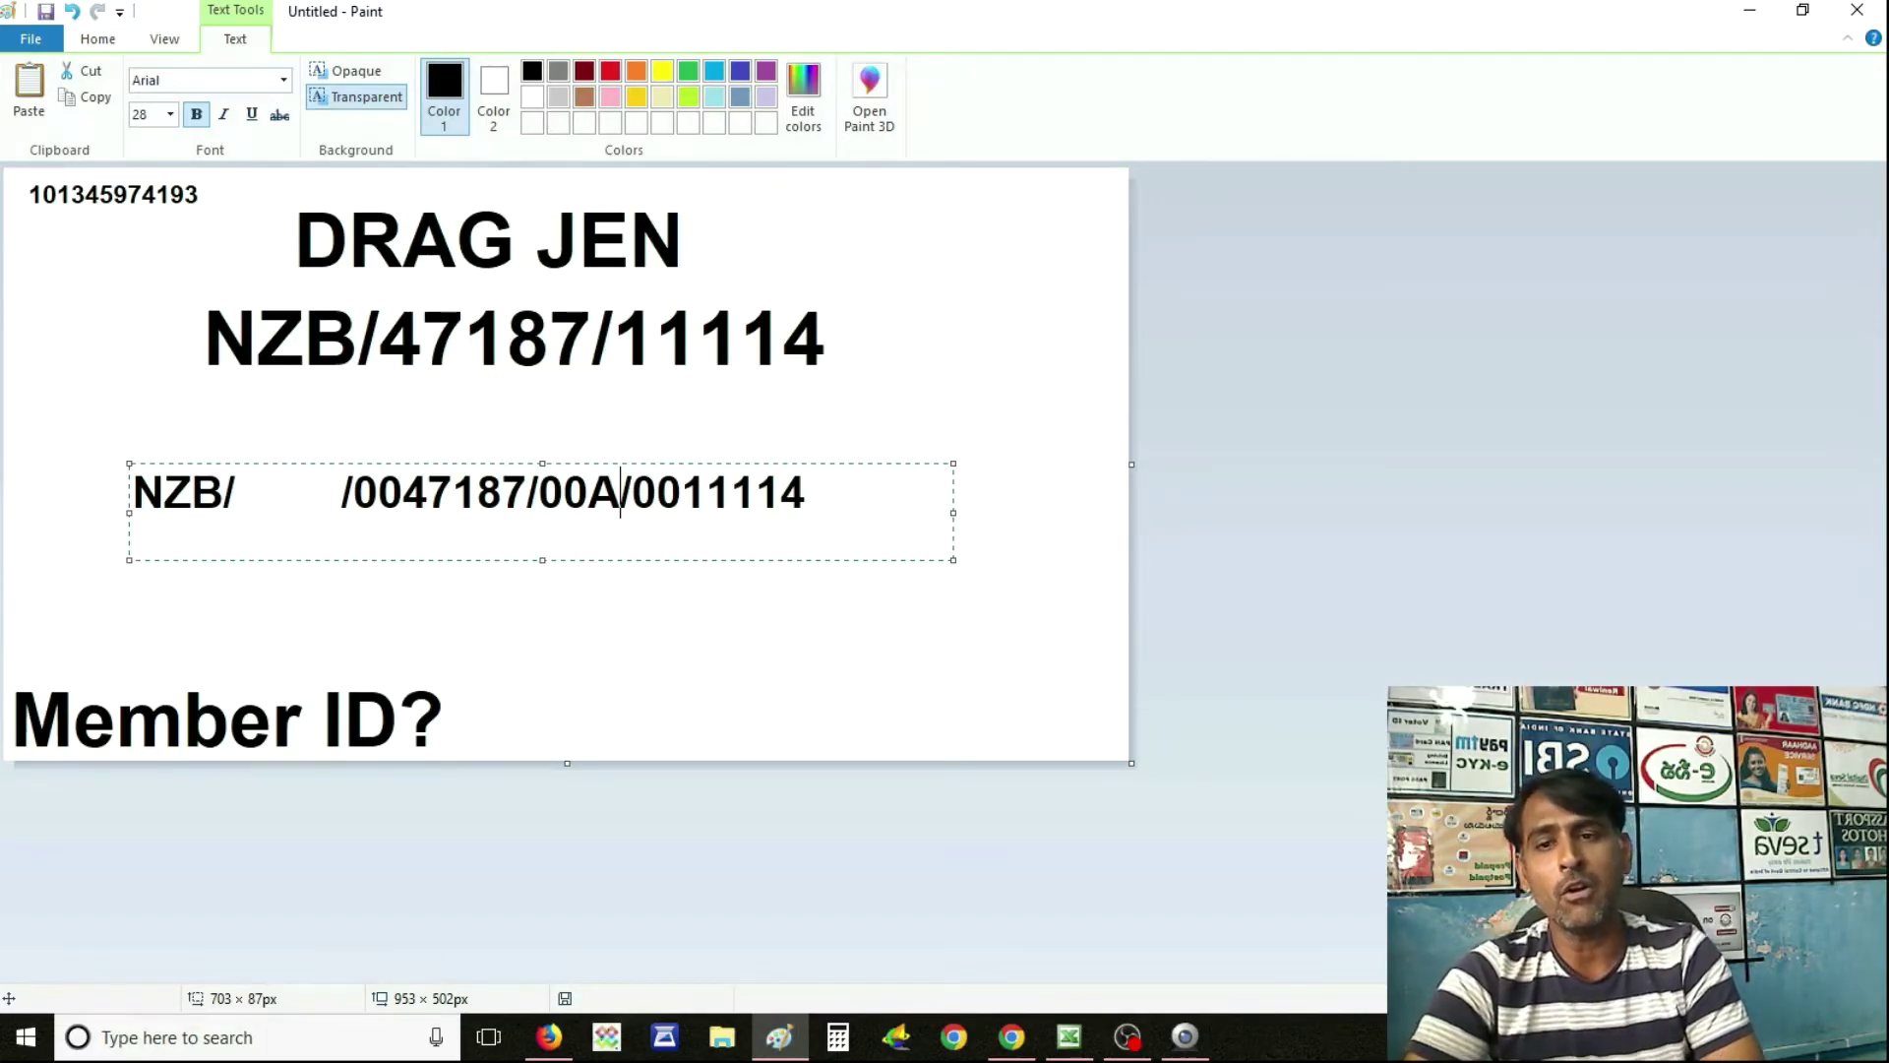
{"action": "left_click", "coordinate": [588, 492]}
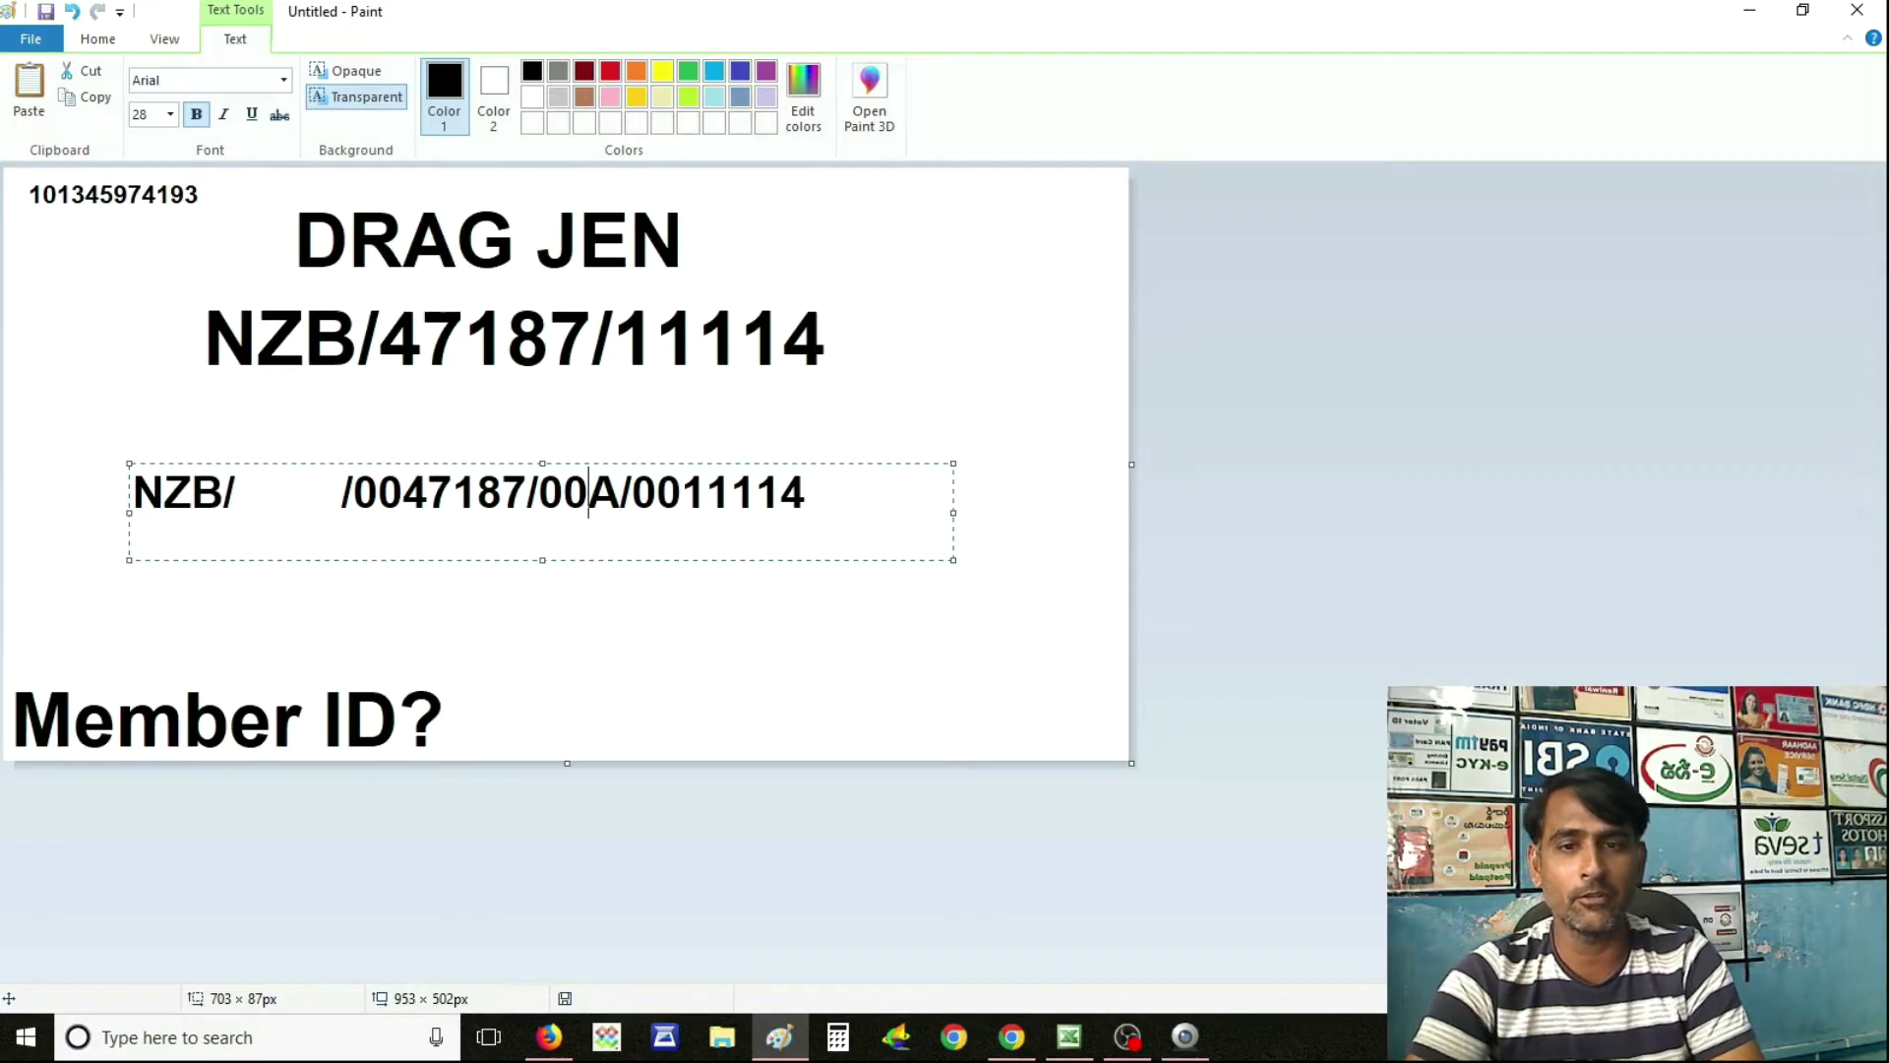
{"action": "key", "text": "Delete"}
{"action": "type", "text": "0"}
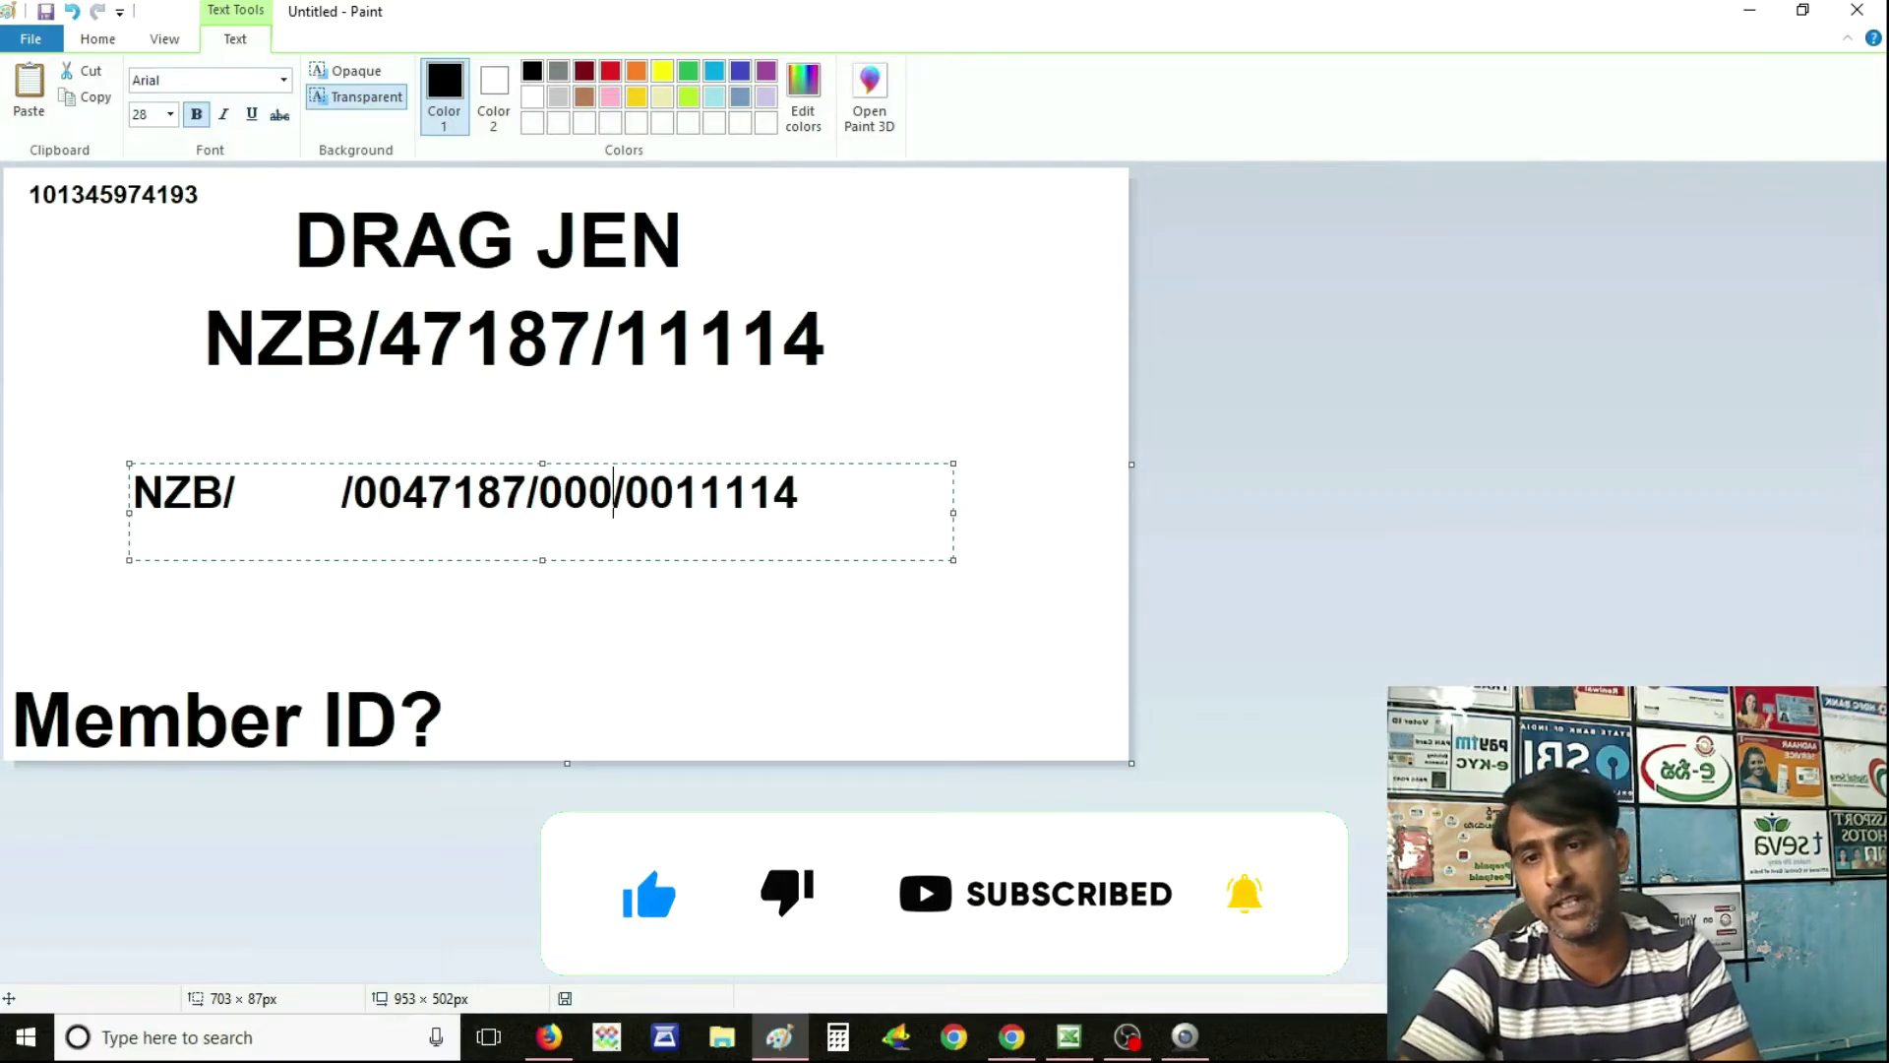
Move the cursor back to the establishment code and bring up Chrome's 'establishment search' results.
{"action": "key", "text": "Left"}
{"action": "key", "text": "Left"}
{"action": "key", "text": "Left"}
{"action": "key", "text": "Left"}
{"action": "key", "text": "Left"}
{"action": "key", "text": "Left"}
{"action": "key", "text": "Left"}
{"action": "key", "text": "Left"}
{"action": "key", "text": "Left"}
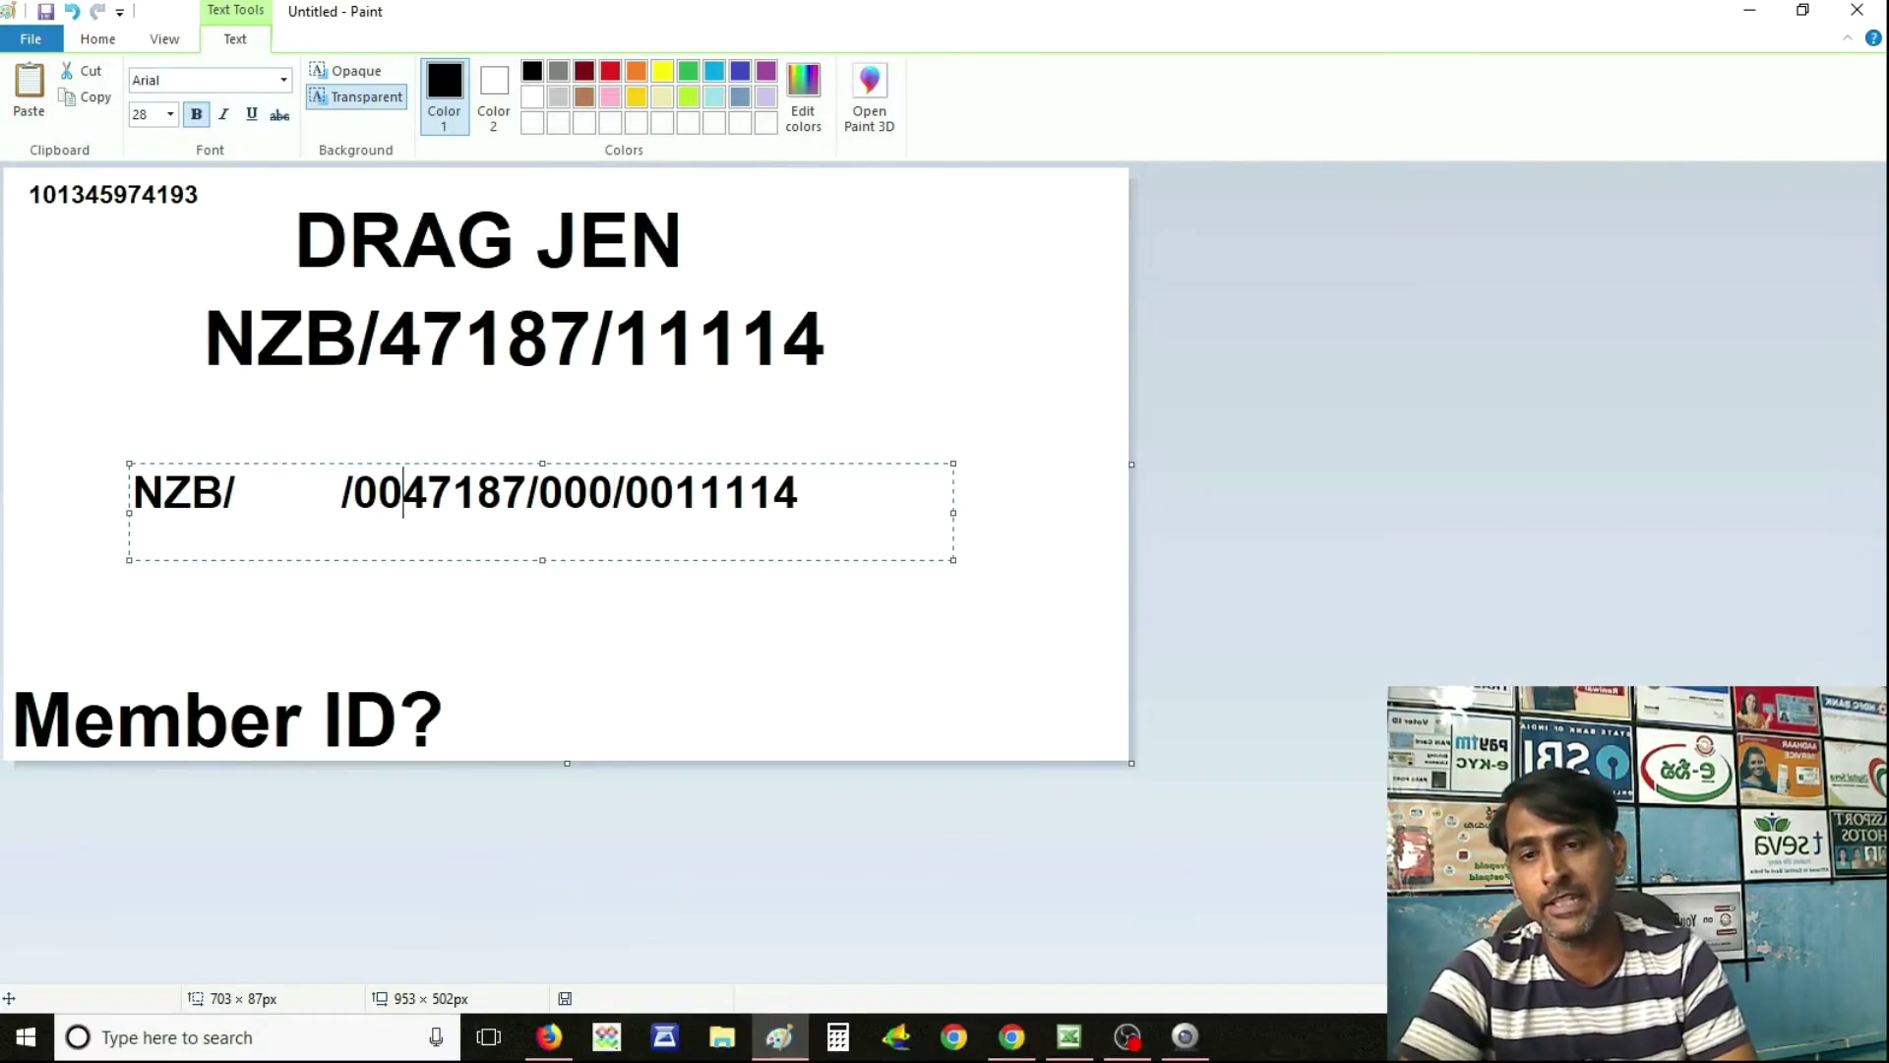
{"action": "key", "text": "Left"}
{"action": "key", "text": "Left"}
{"action": "key", "text": "Left"}
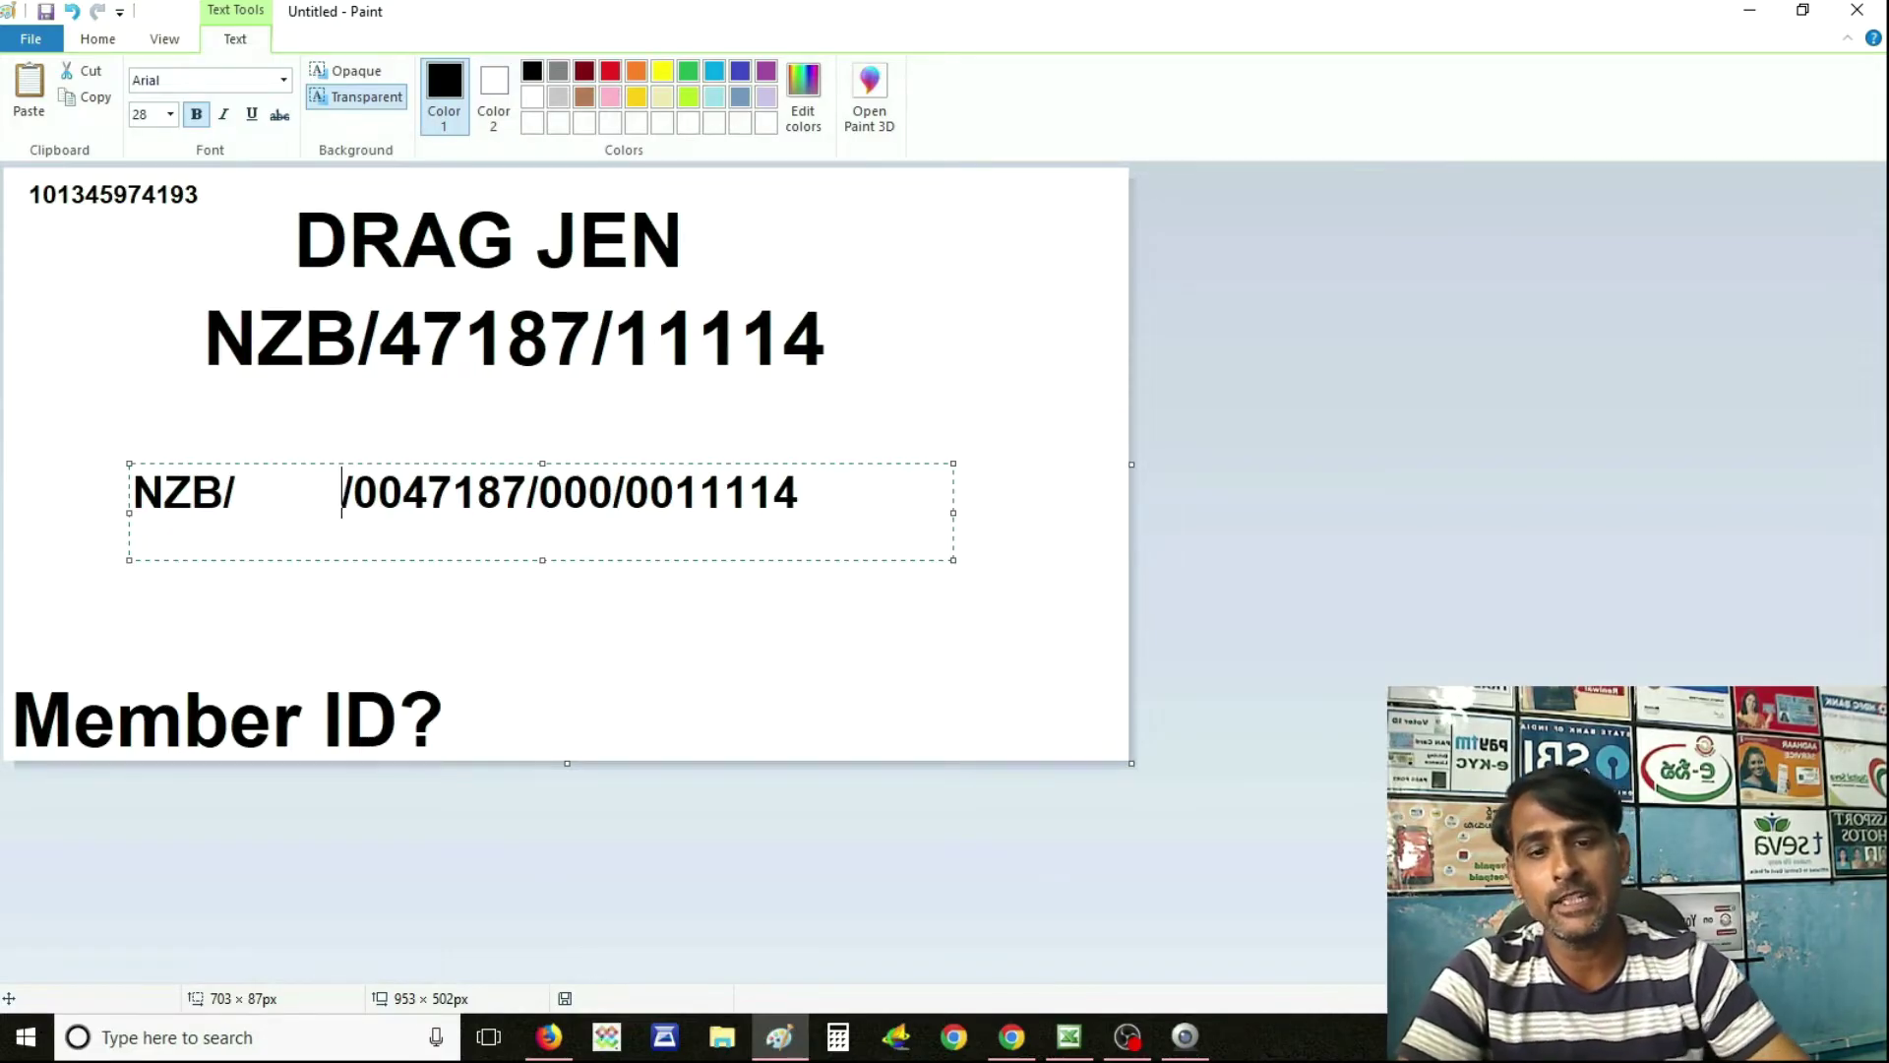
{"action": "left_click", "coordinate": [1012, 1036]}
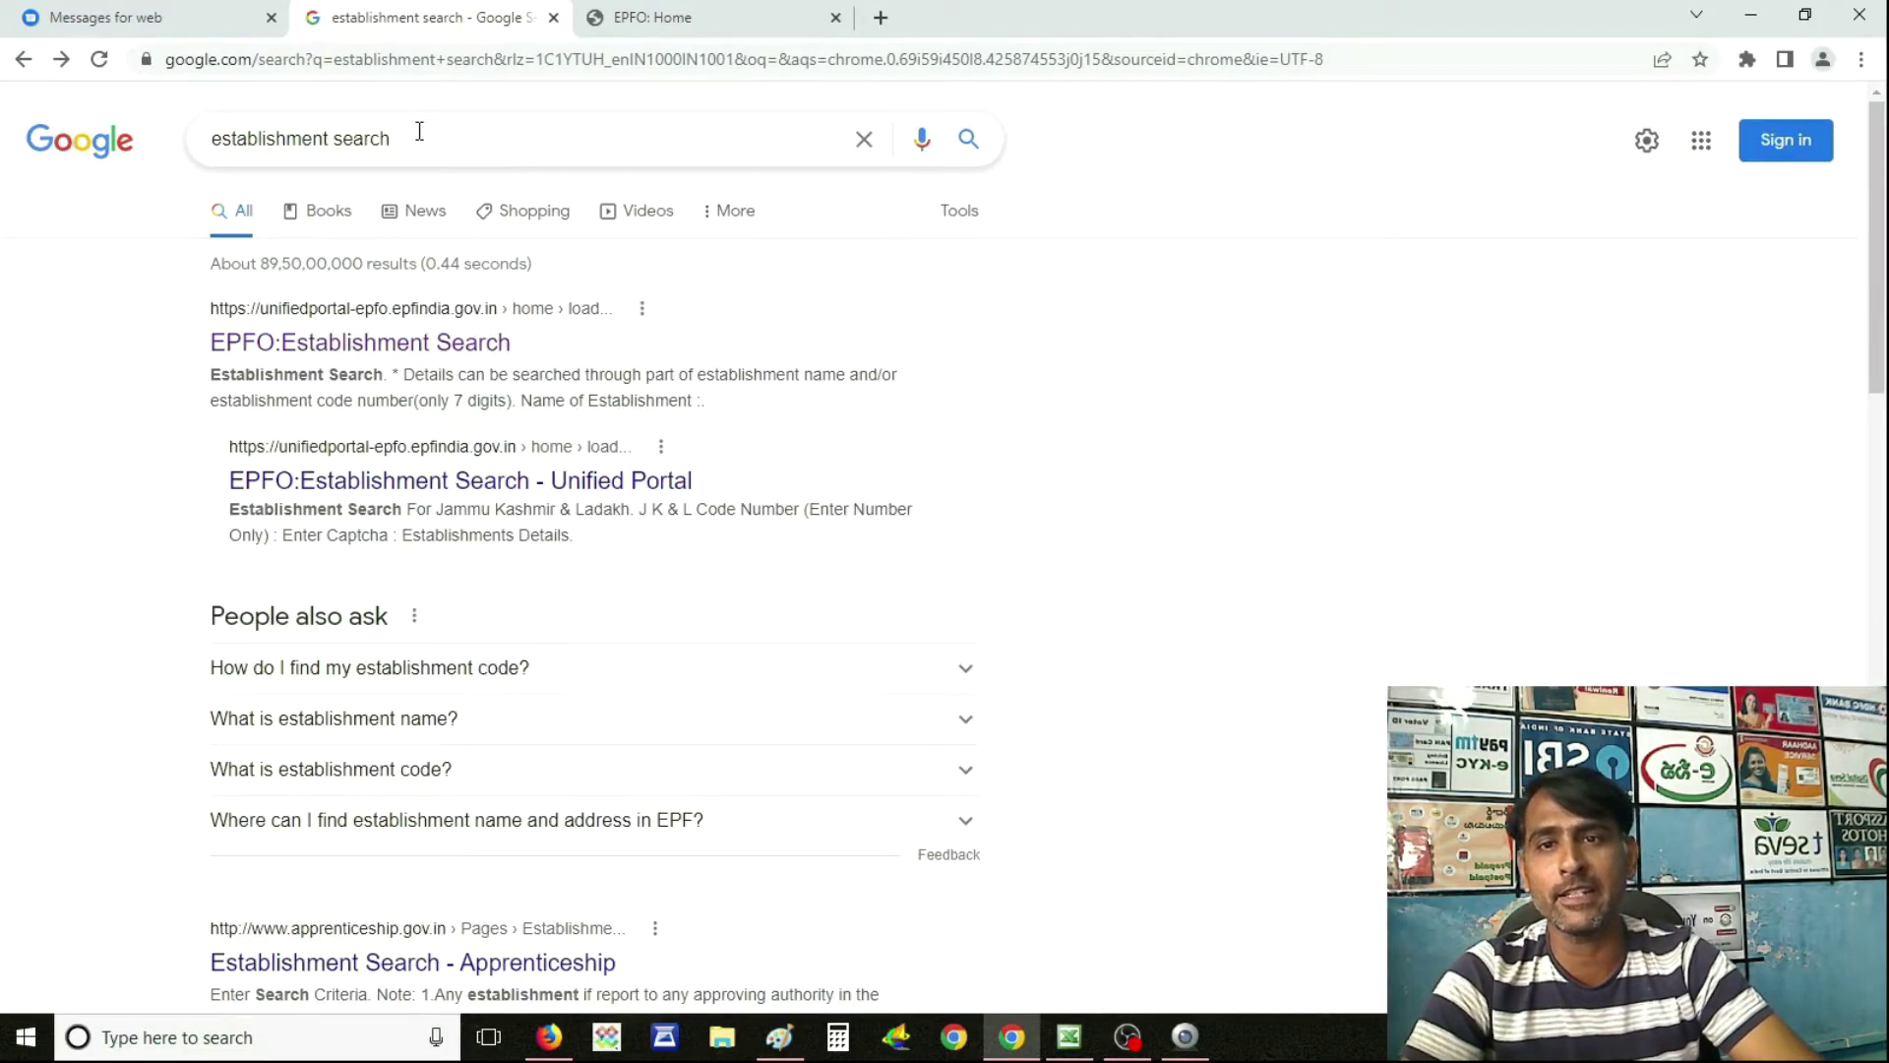
Search EPFO Establishment Search for code 0047187, checking the code against the Paint note.
{"action": "left_click", "coordinate": [463, 362]}
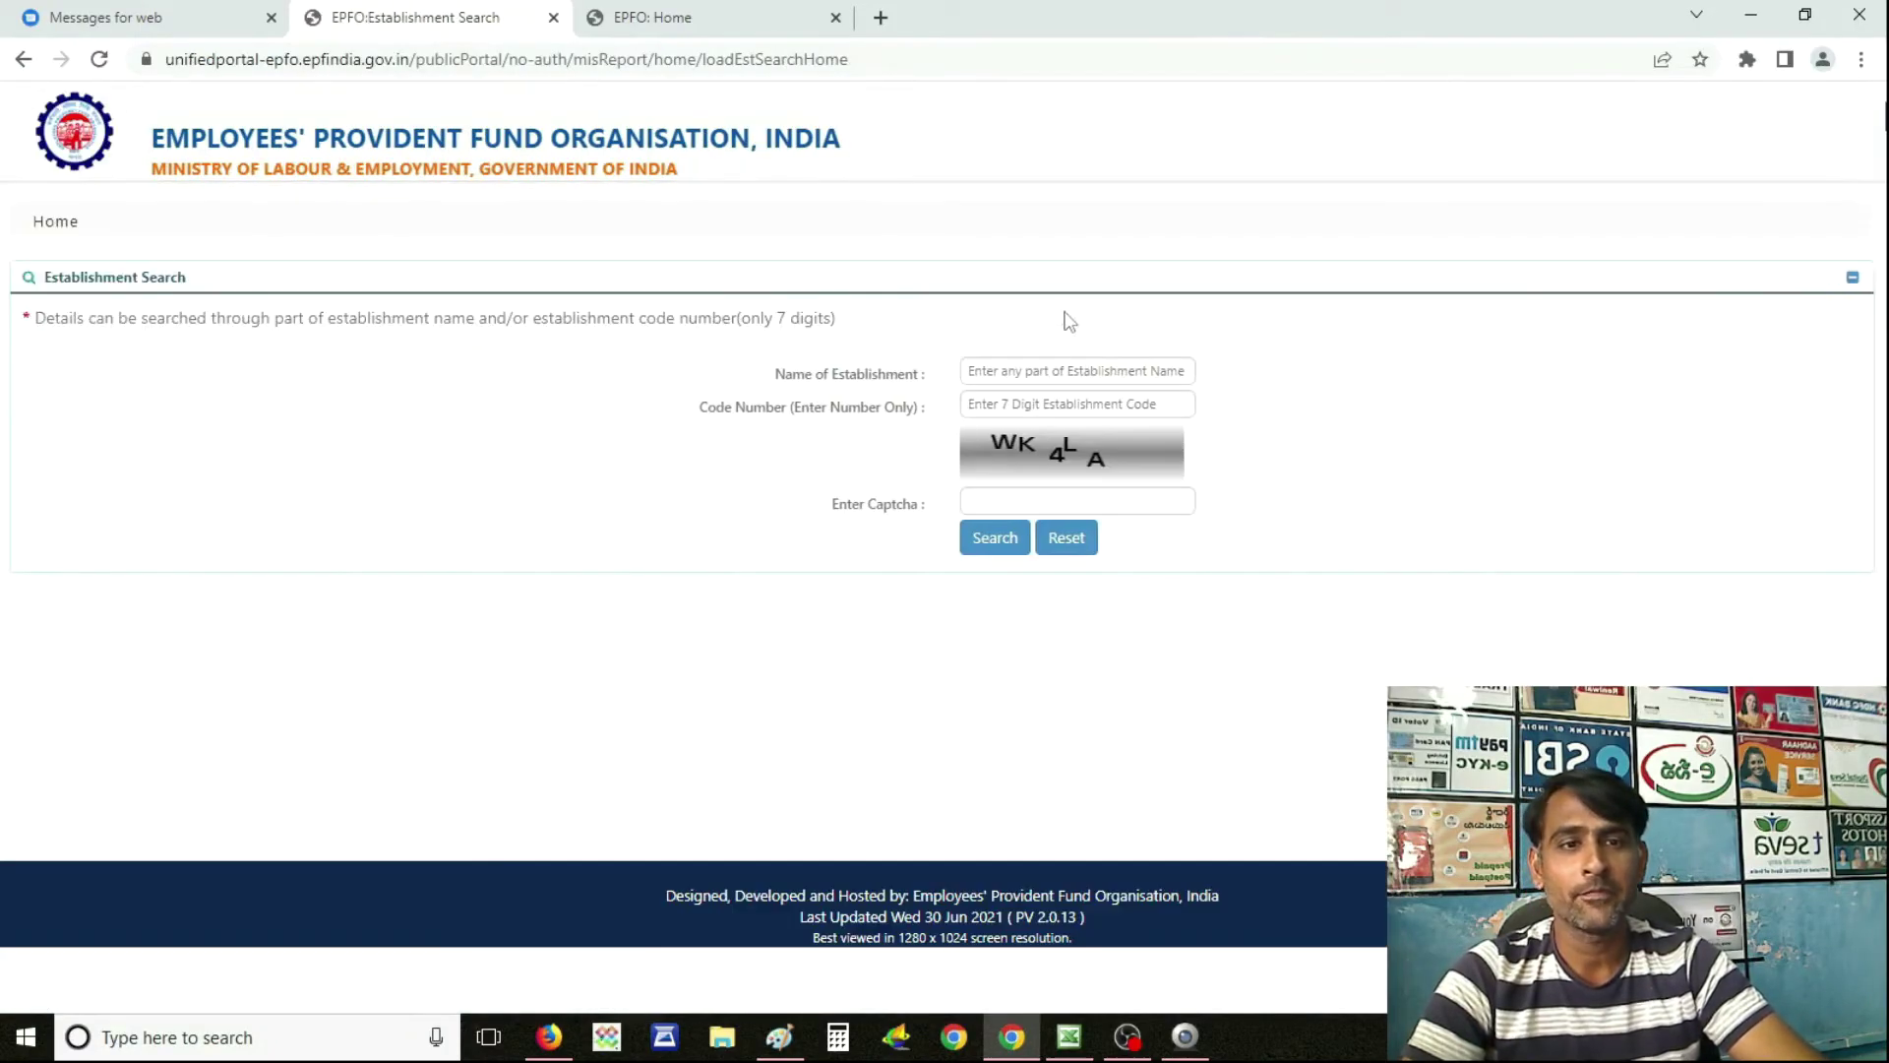
{"action": "left_click", "coordinate": [1041, 402]}
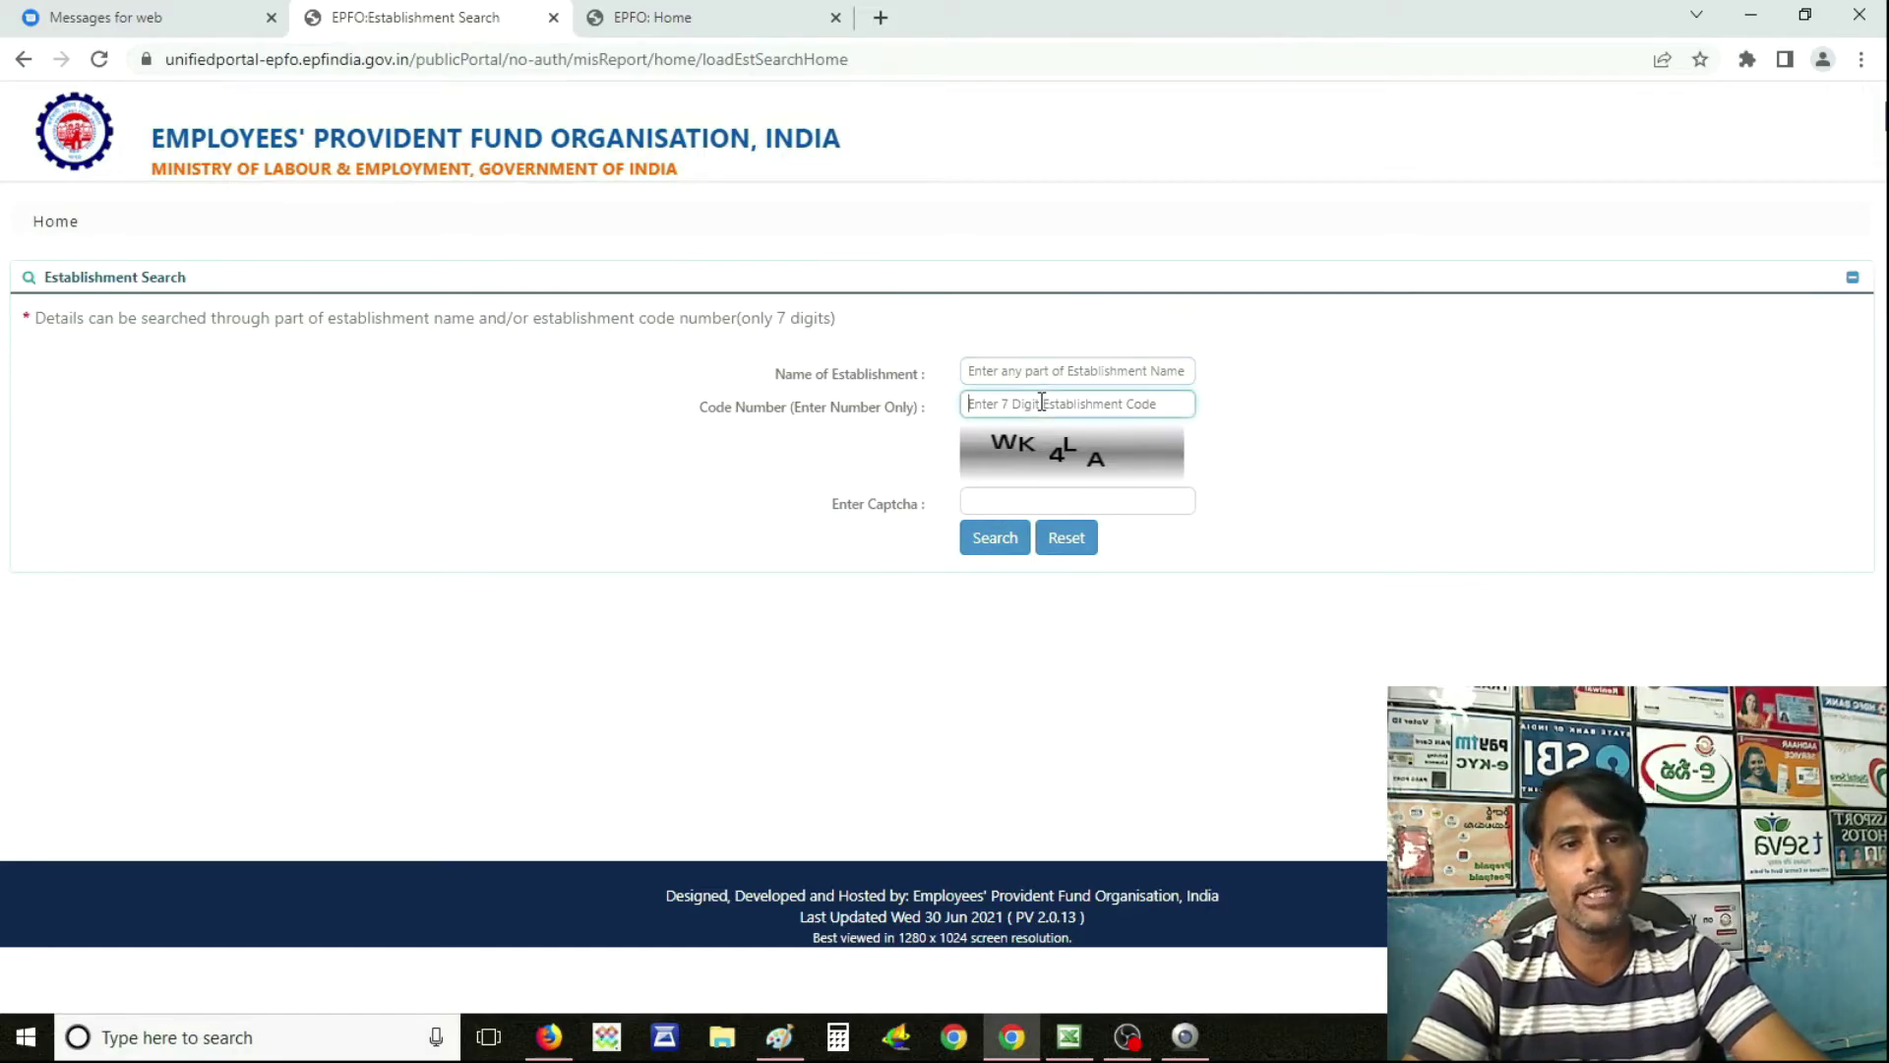
{"action": "key", "text": "alt+Tab"}
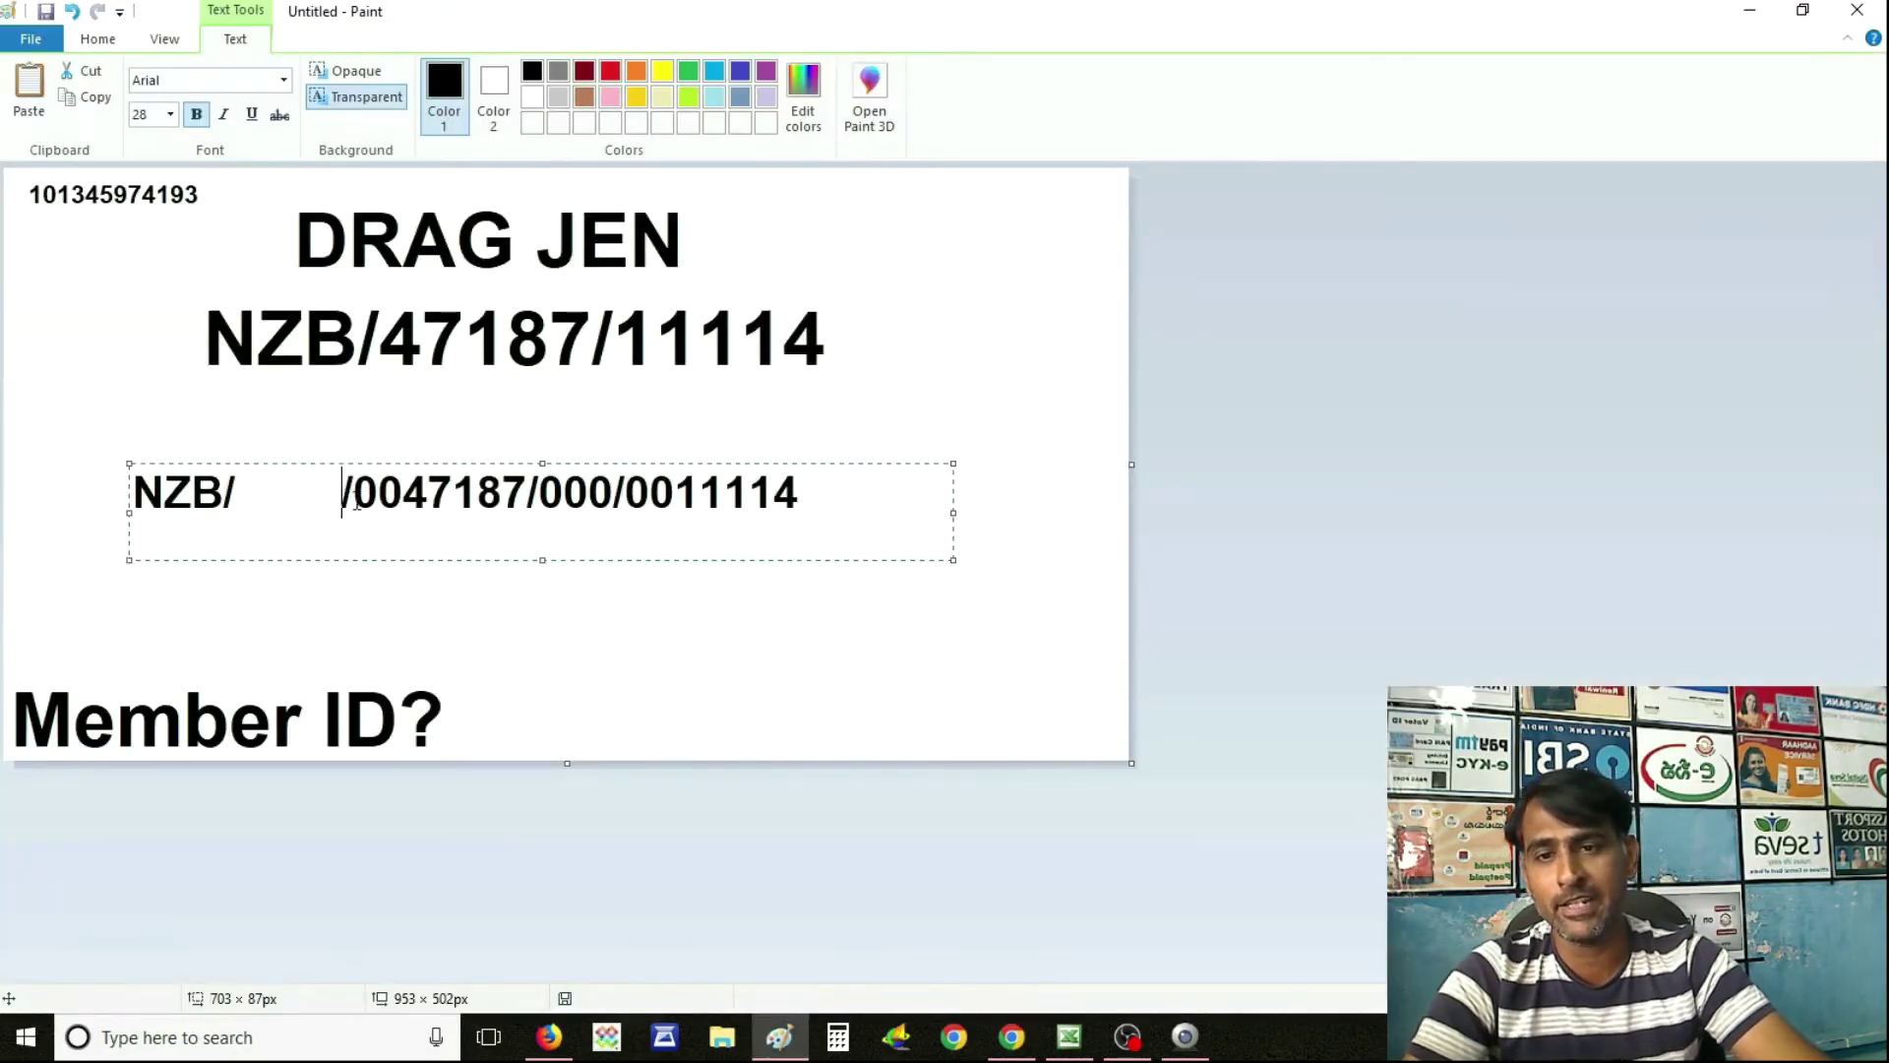
{"action": "key", "text": "alt+Tab"}
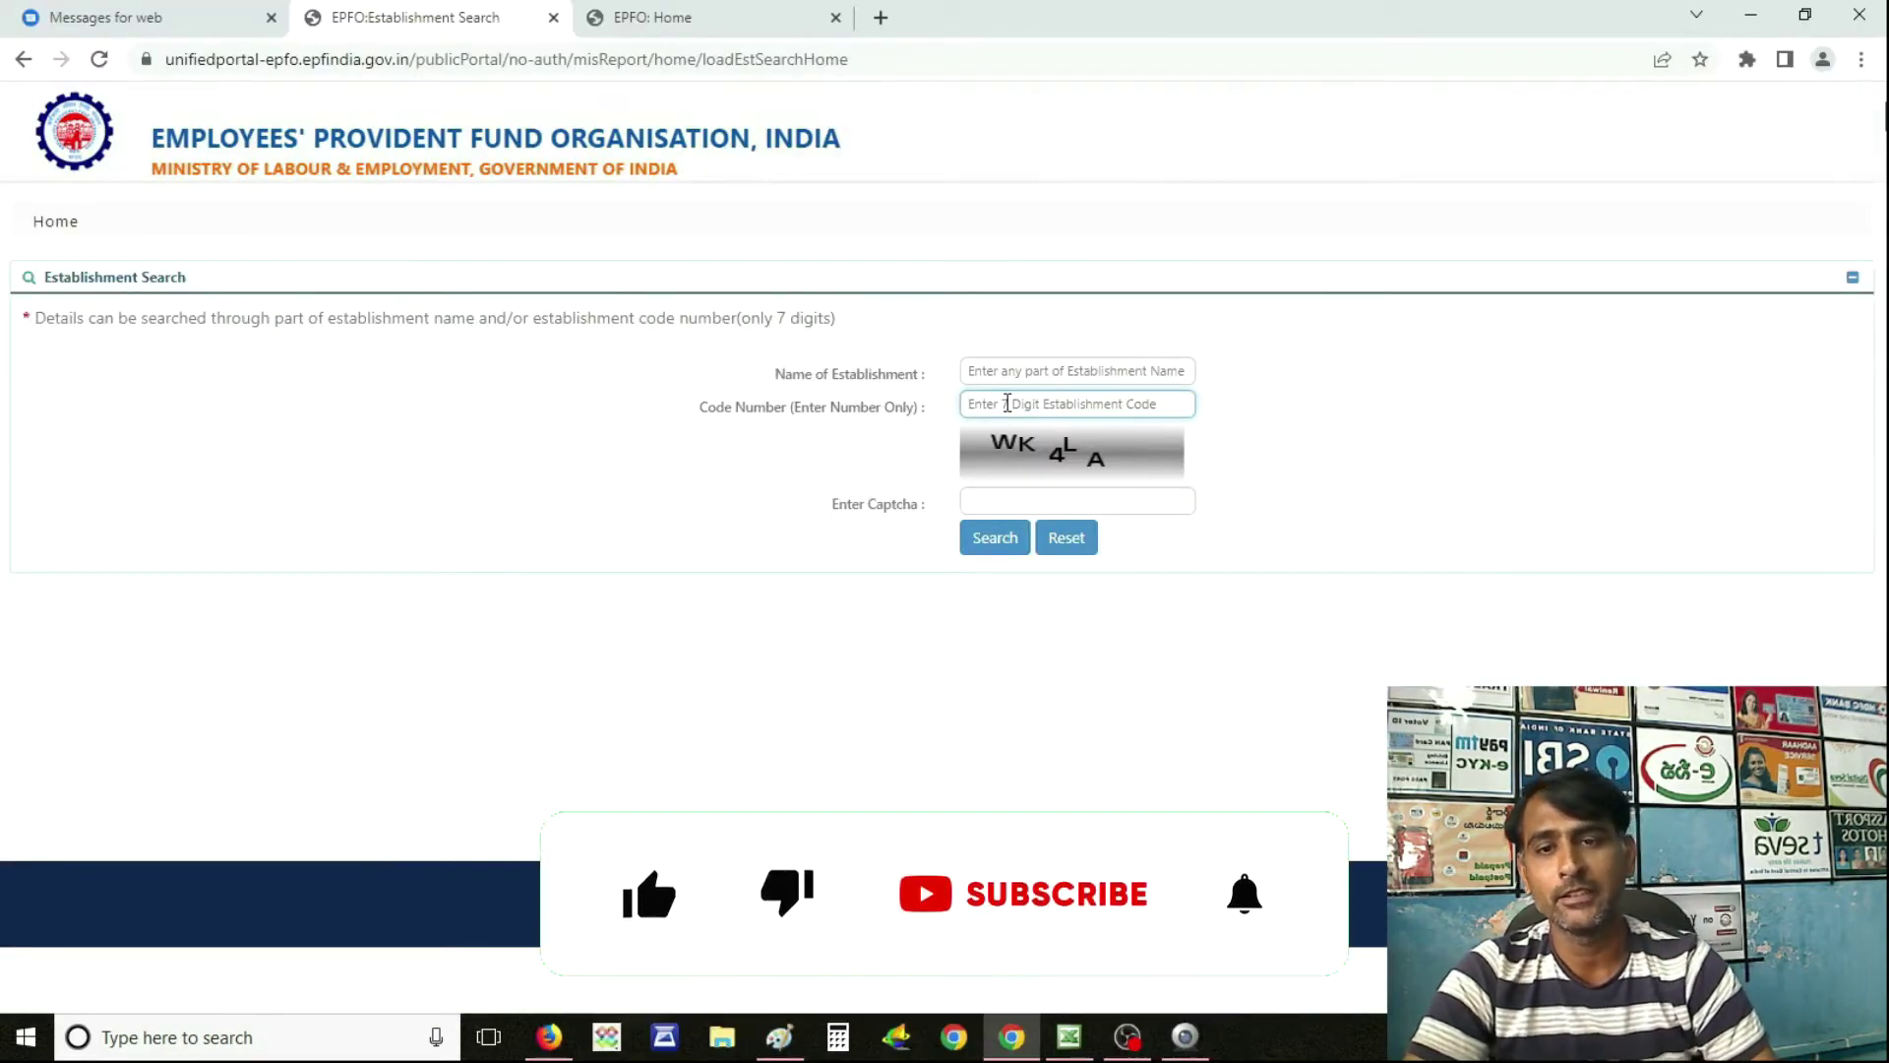
{"action": "key", "text": "alt+Tab"}
{"action": "key", "text": "alt+Tab"}
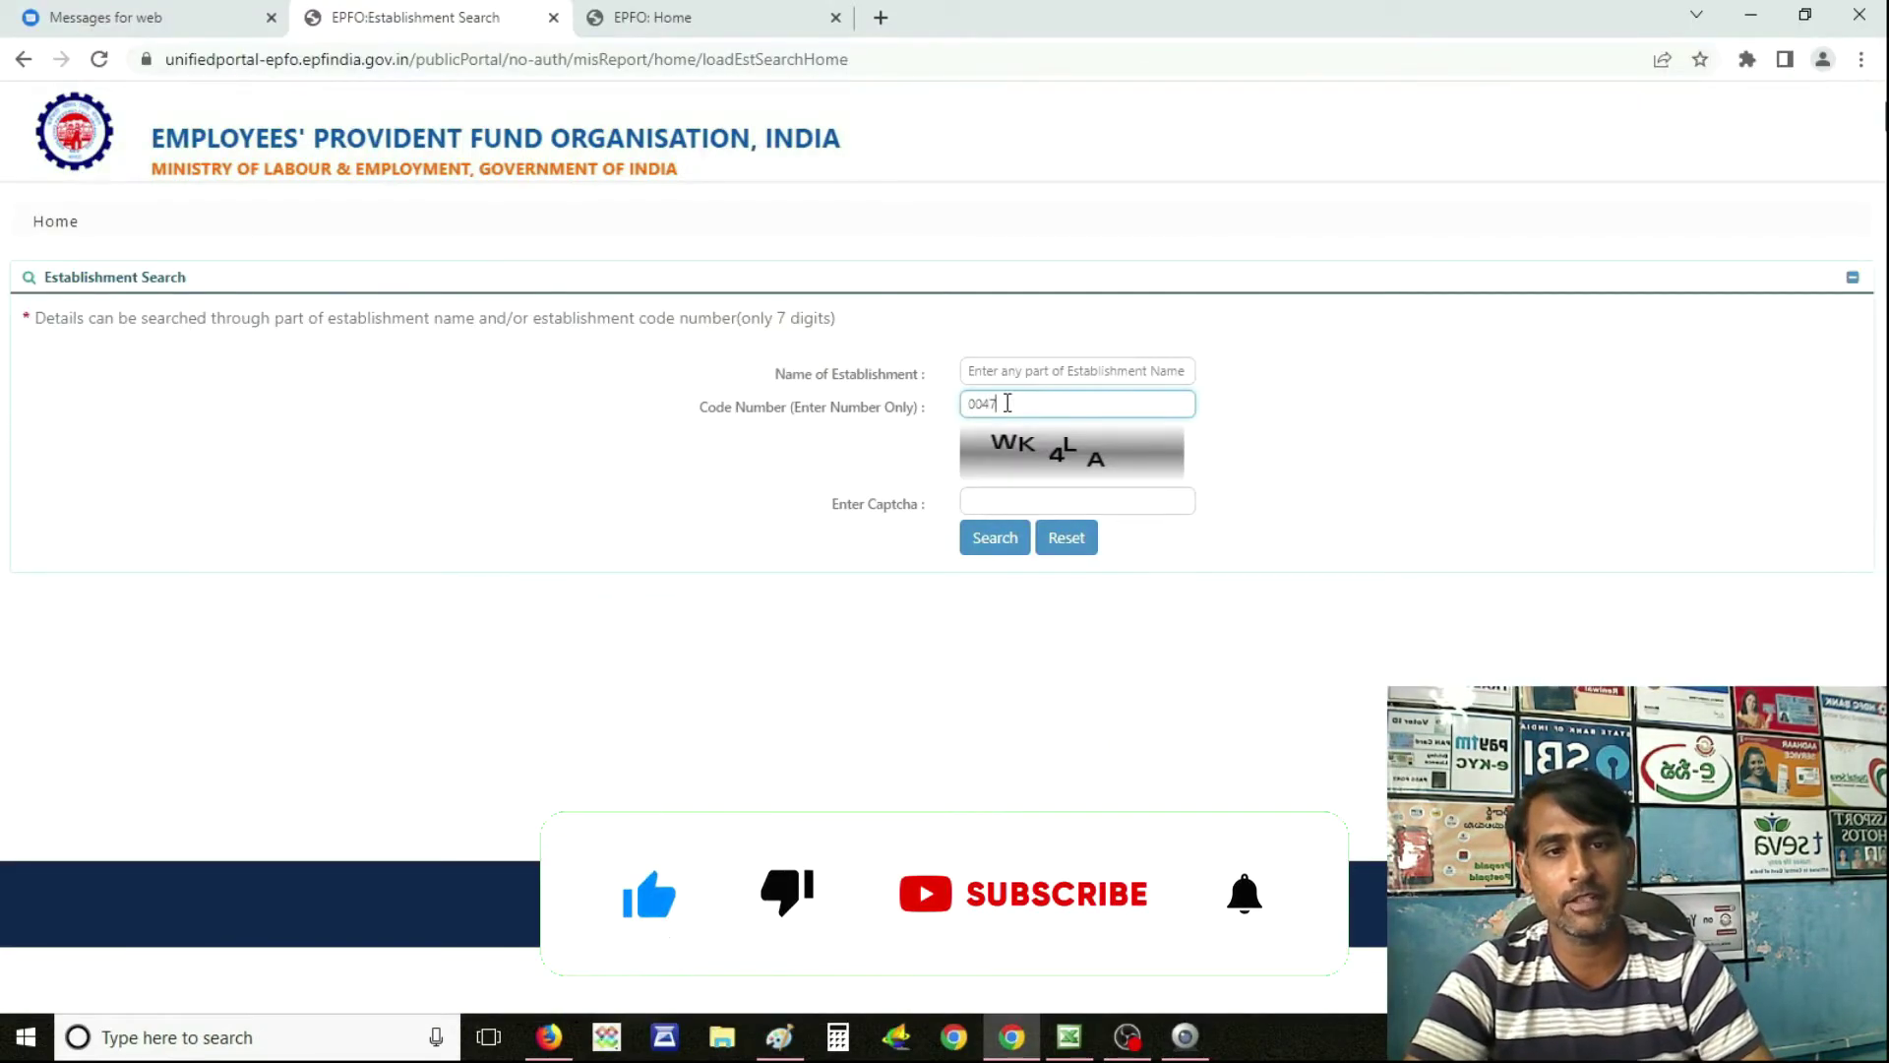
{"action": "key", "text": "alt+Tab"}
{"action": "key", "text": "alt+Tab"}
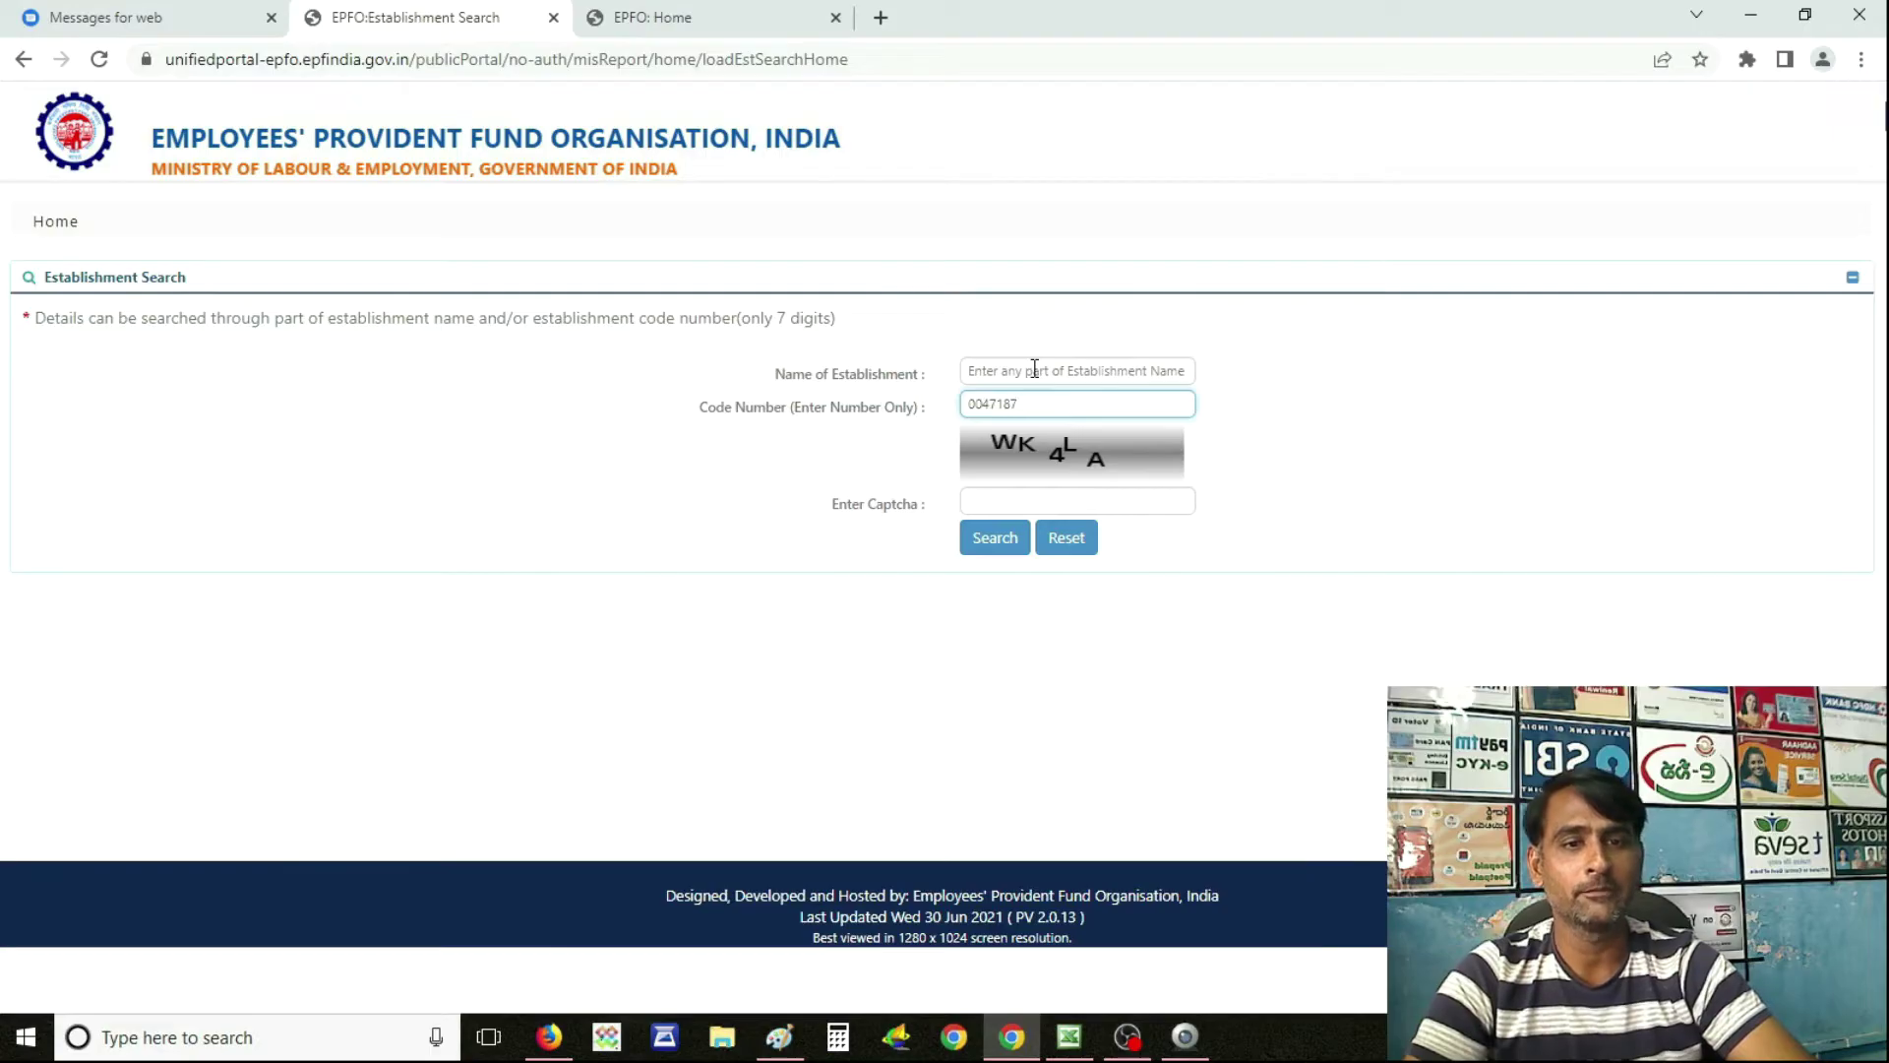
{"action": "key", "text": "Return"}
Highlight the DRAG JEN establishment name and the NZNZ prefix of its Establishment ID.
{"action": "scroll", "coordinate": [1034, 368], "scroll_direction": "down", "scroll_amount": 2}
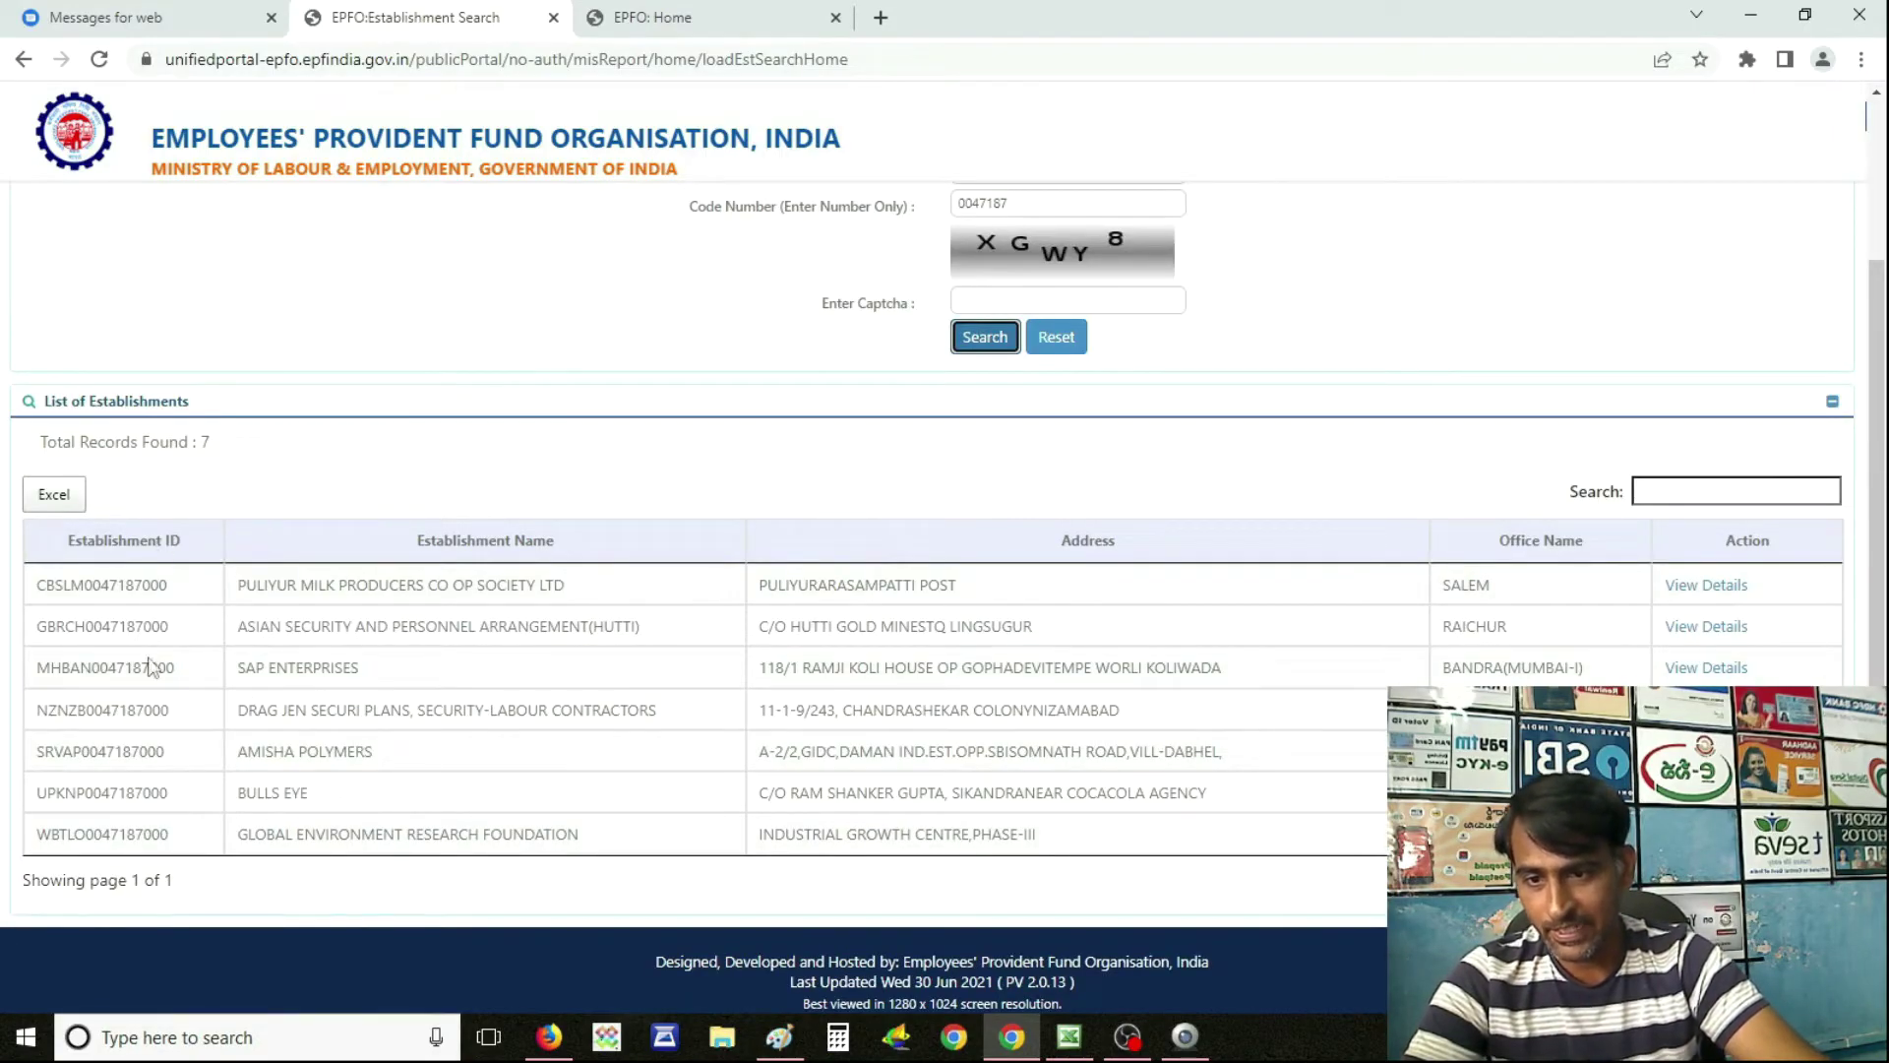
{"action": "left_click", "coordinate": [618, 549]}
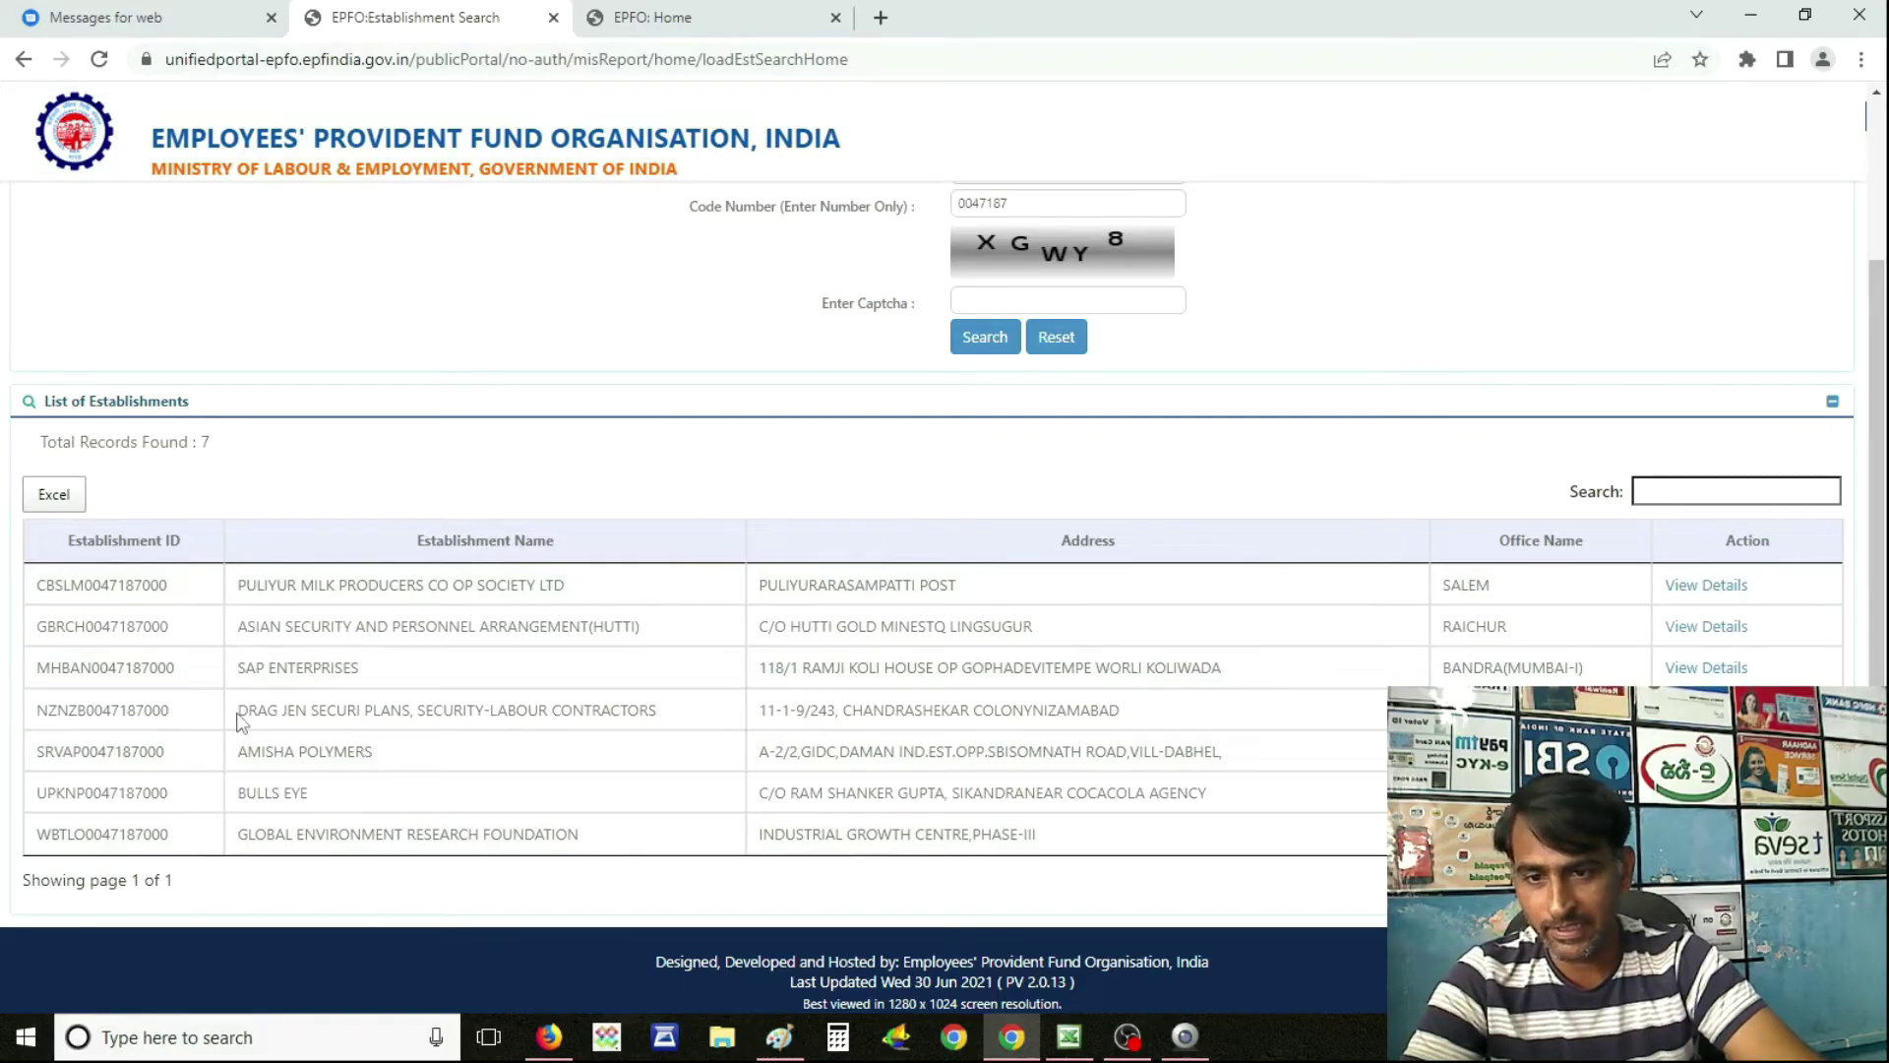
{"action": "left_click_drag", "start_coordinate": [238, 709], "coordinate": [316, 715]}
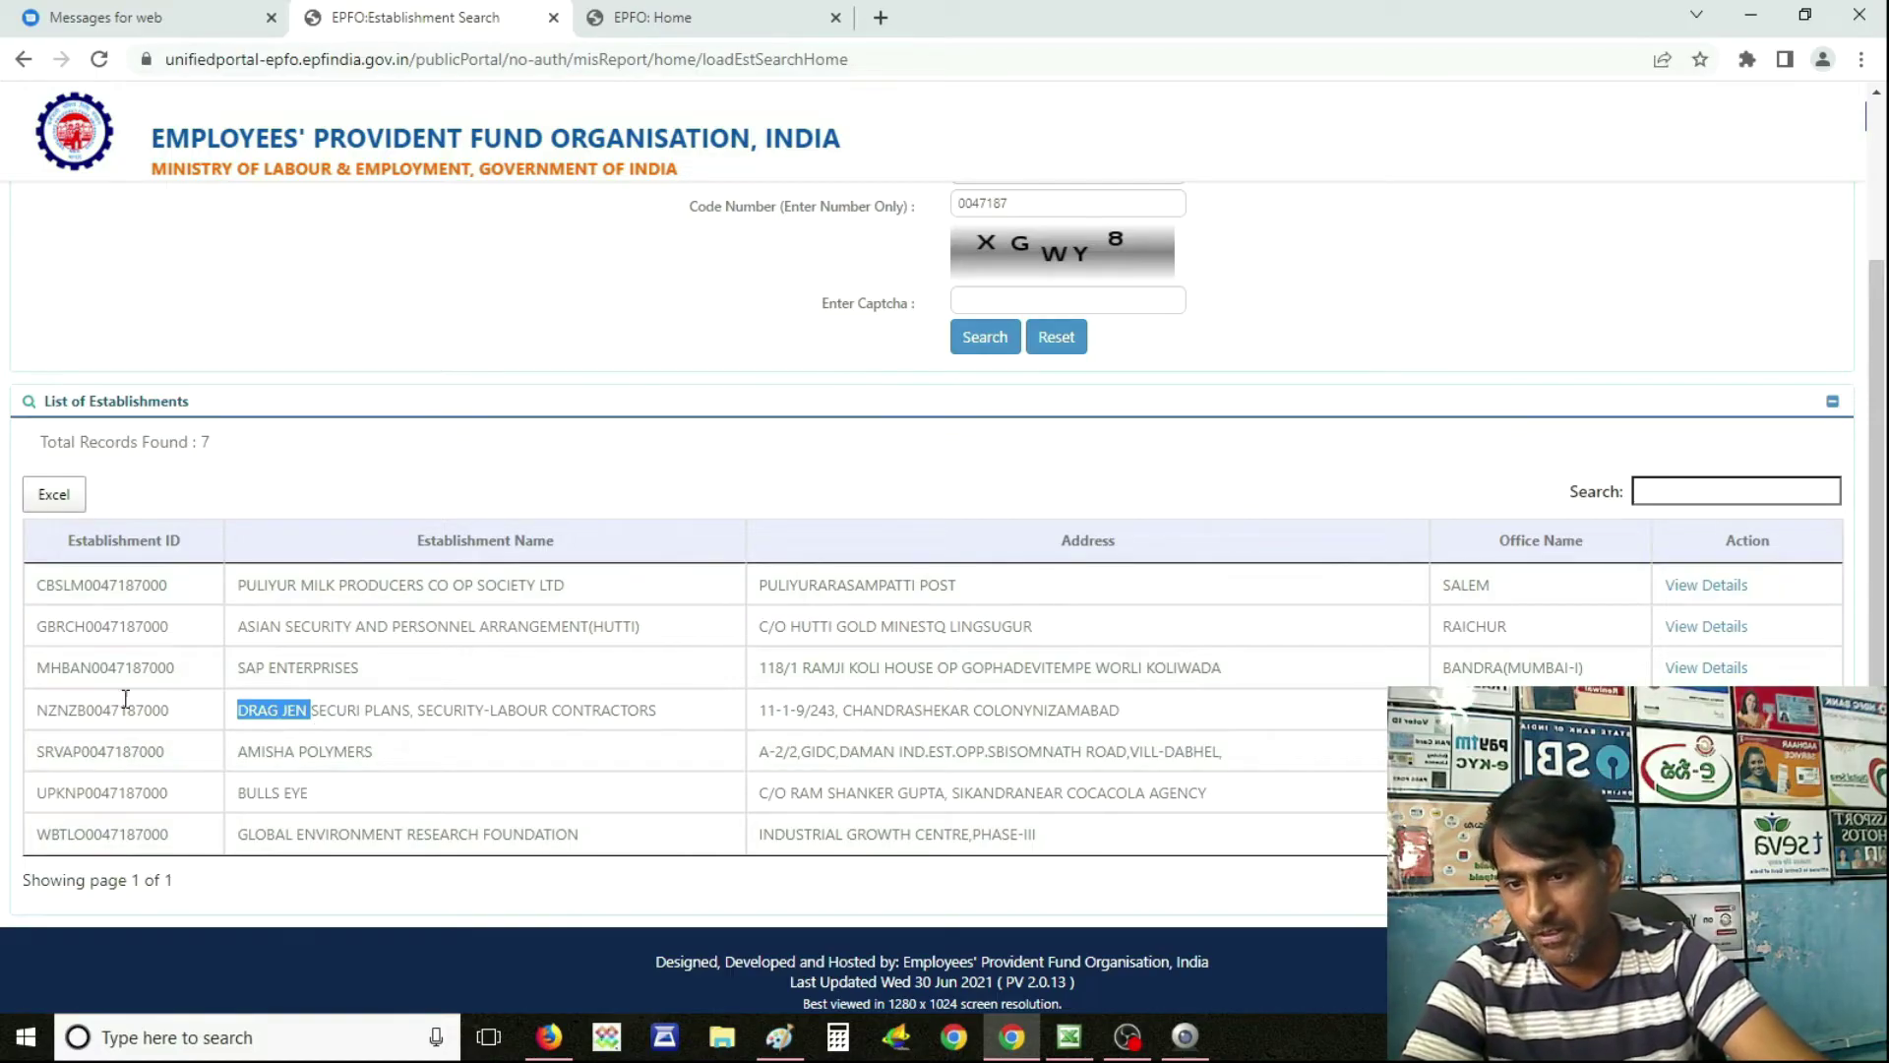
{"action": "left_click_drag", "start_coordinate": [40, 711], "coordinate": [77, 710]}
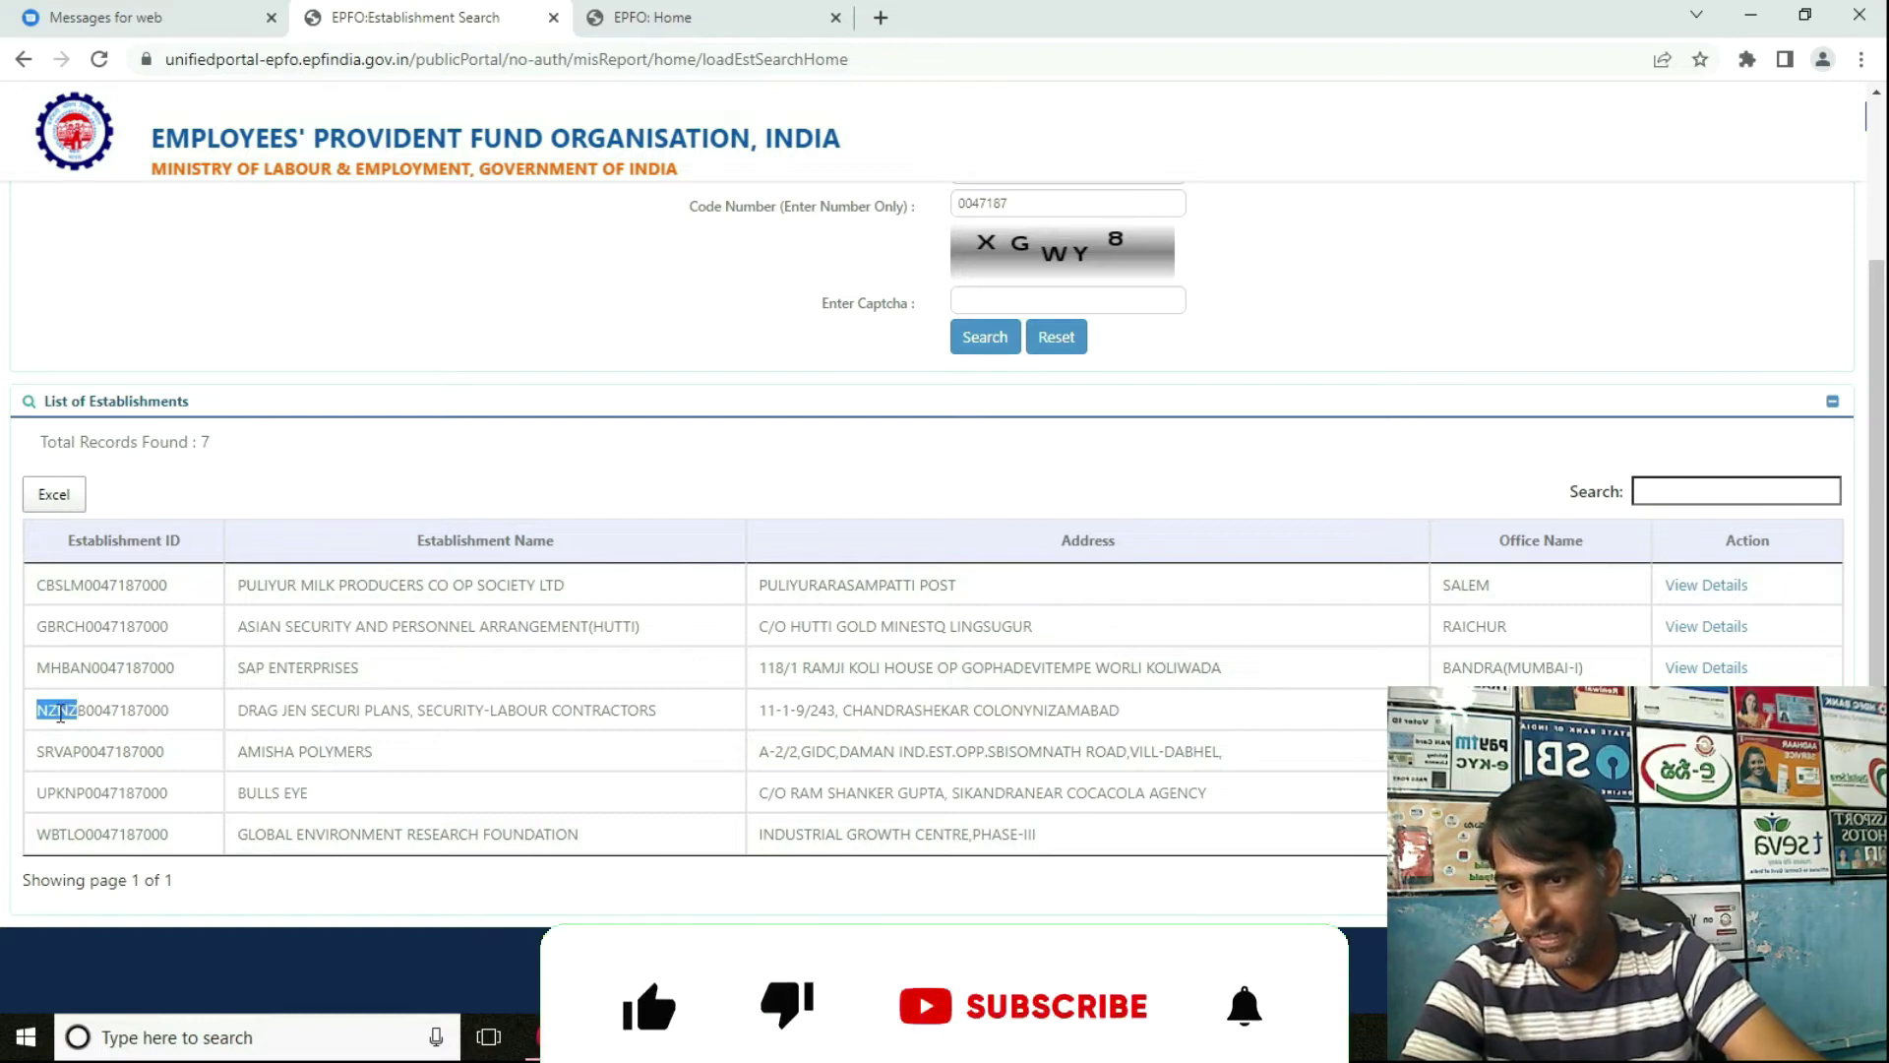
Fill the gap in the Paint member ID with NZ and B and commit the text.
{"action": "left_click", "coordinate": [83, 708]}
{"action": "key", "text": "alt+Tab"}
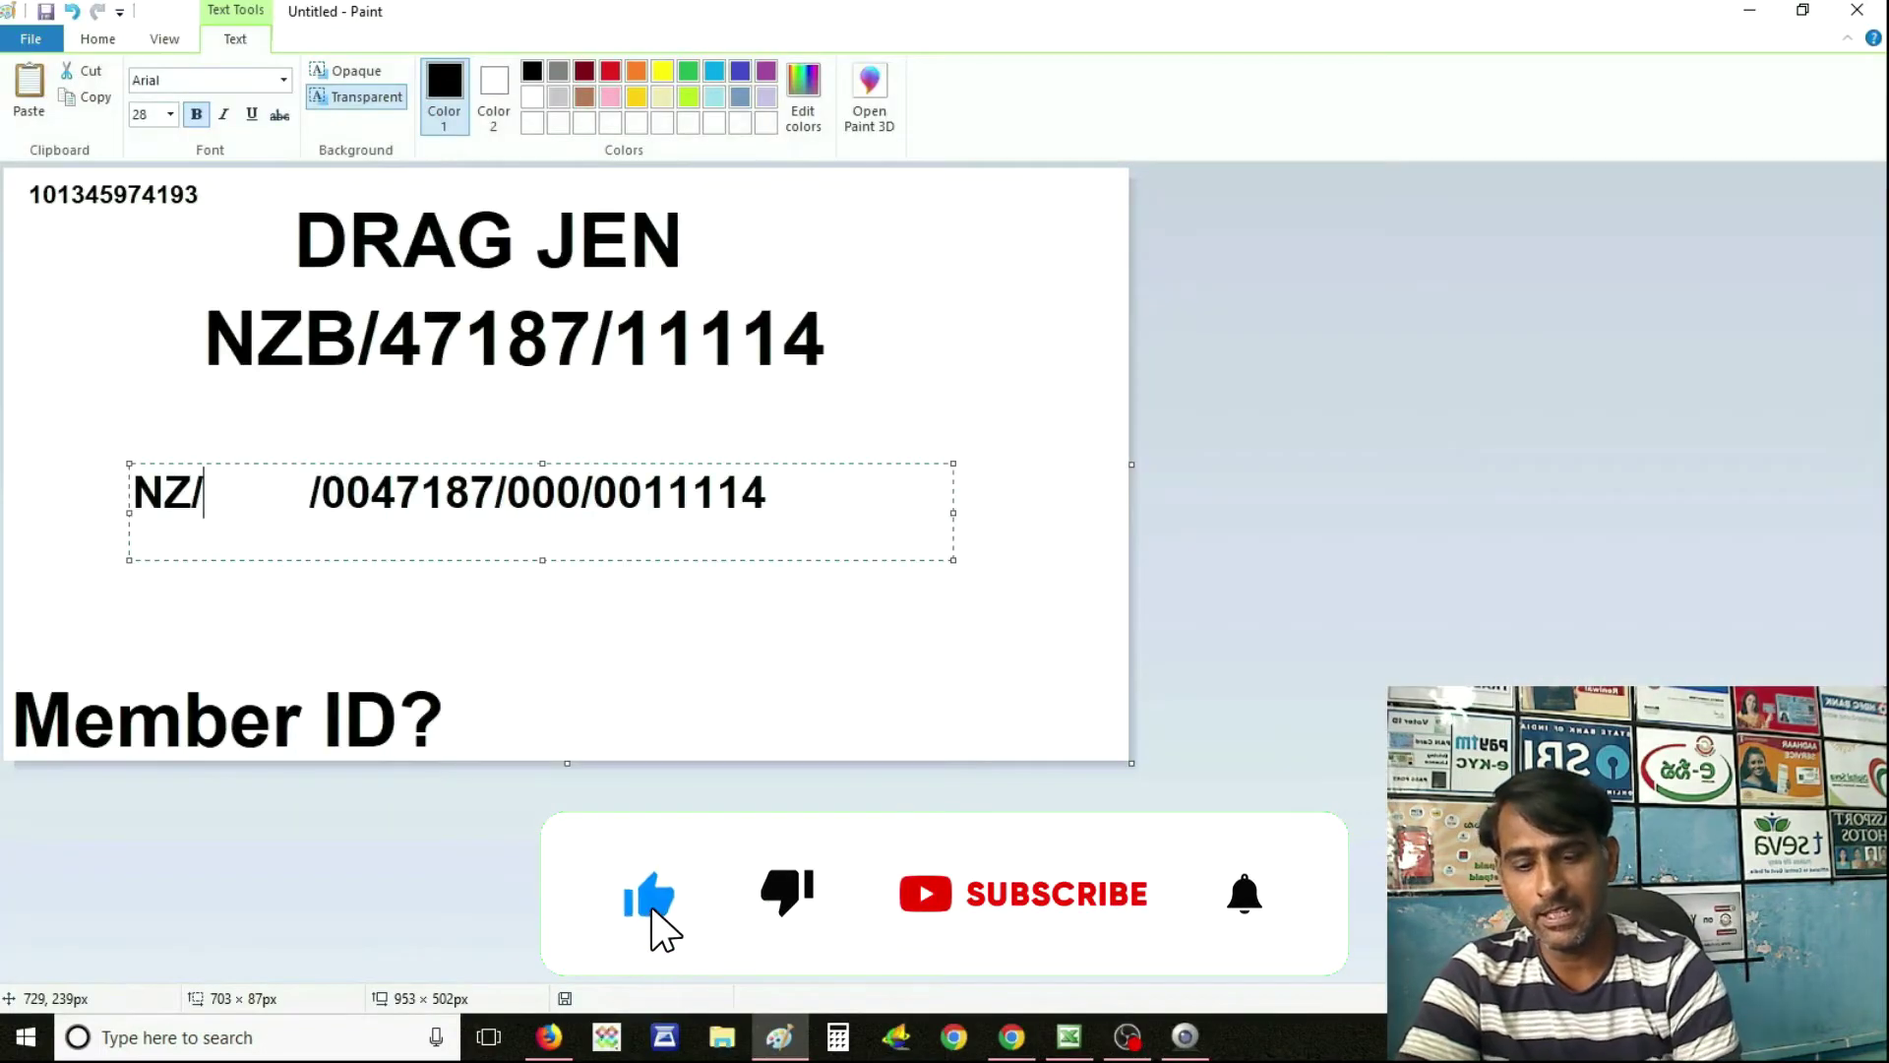
{"action": "key", "text": "Delete"}
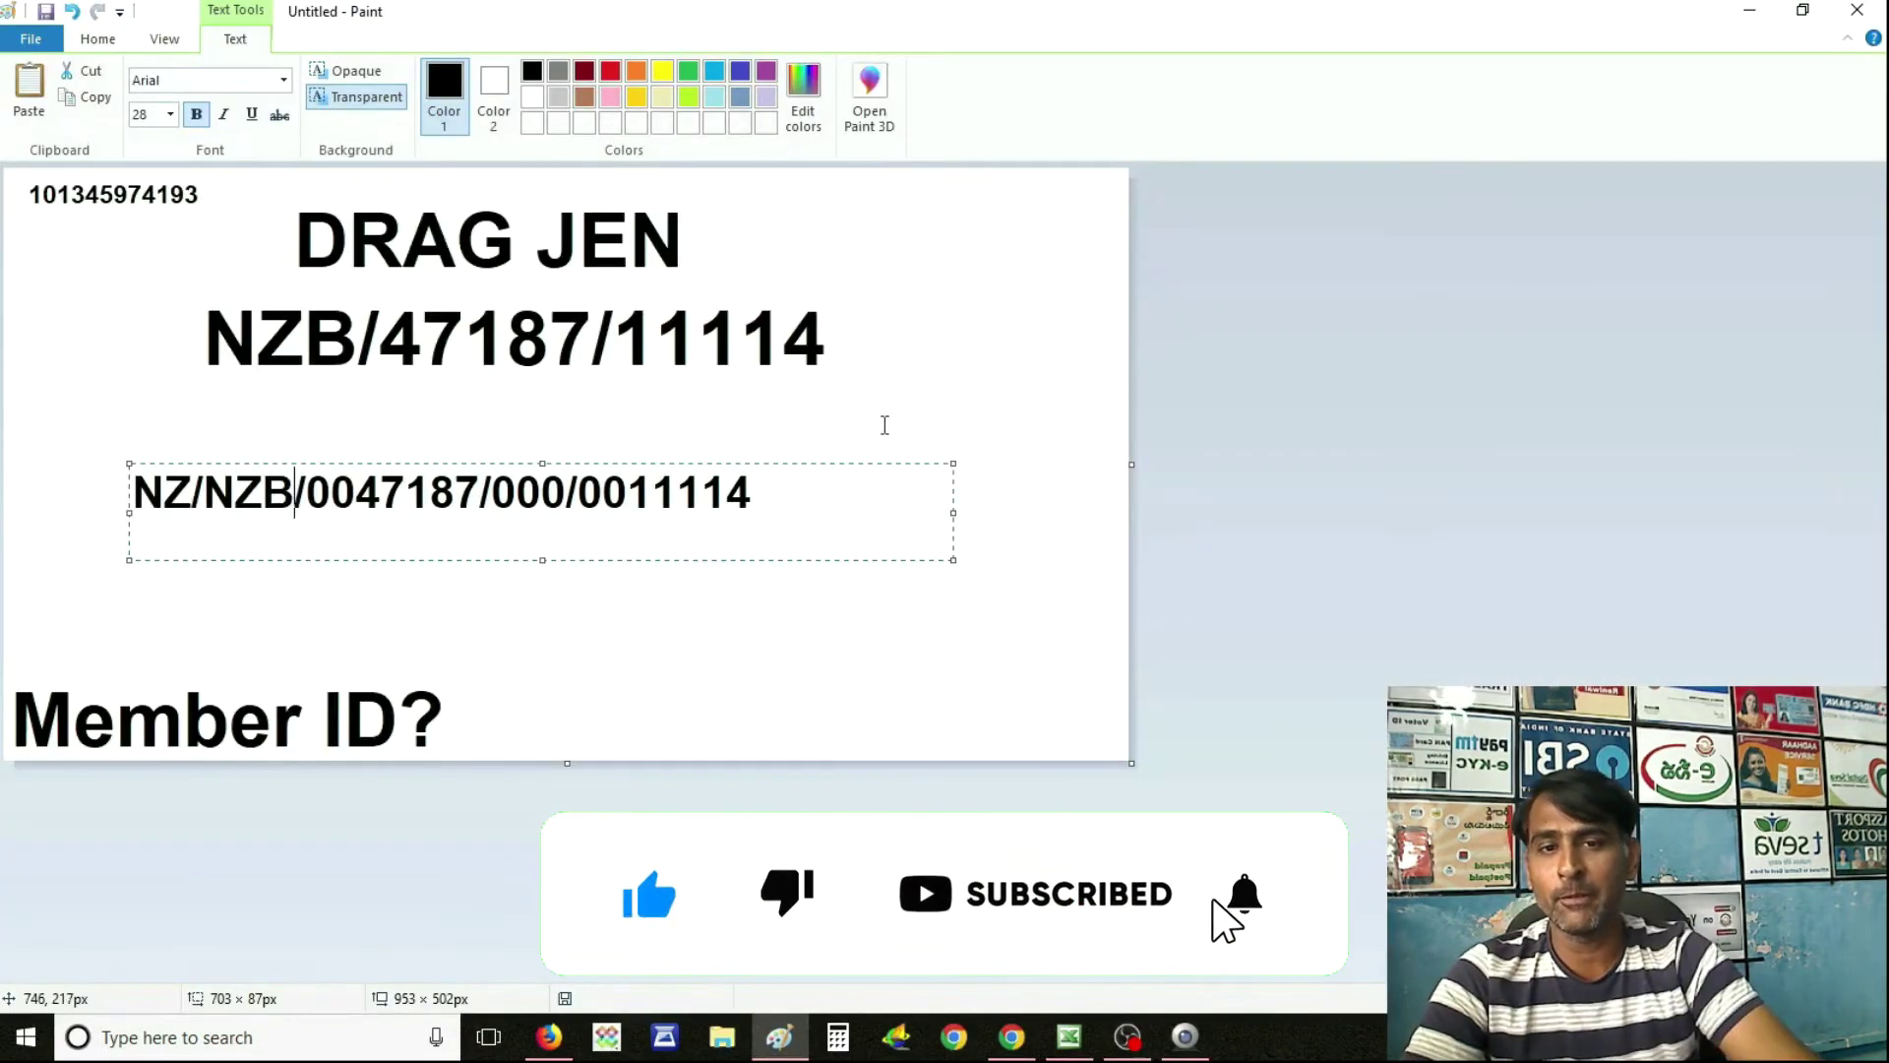
{"action": "left_click", "coordinate": [884, 425]}
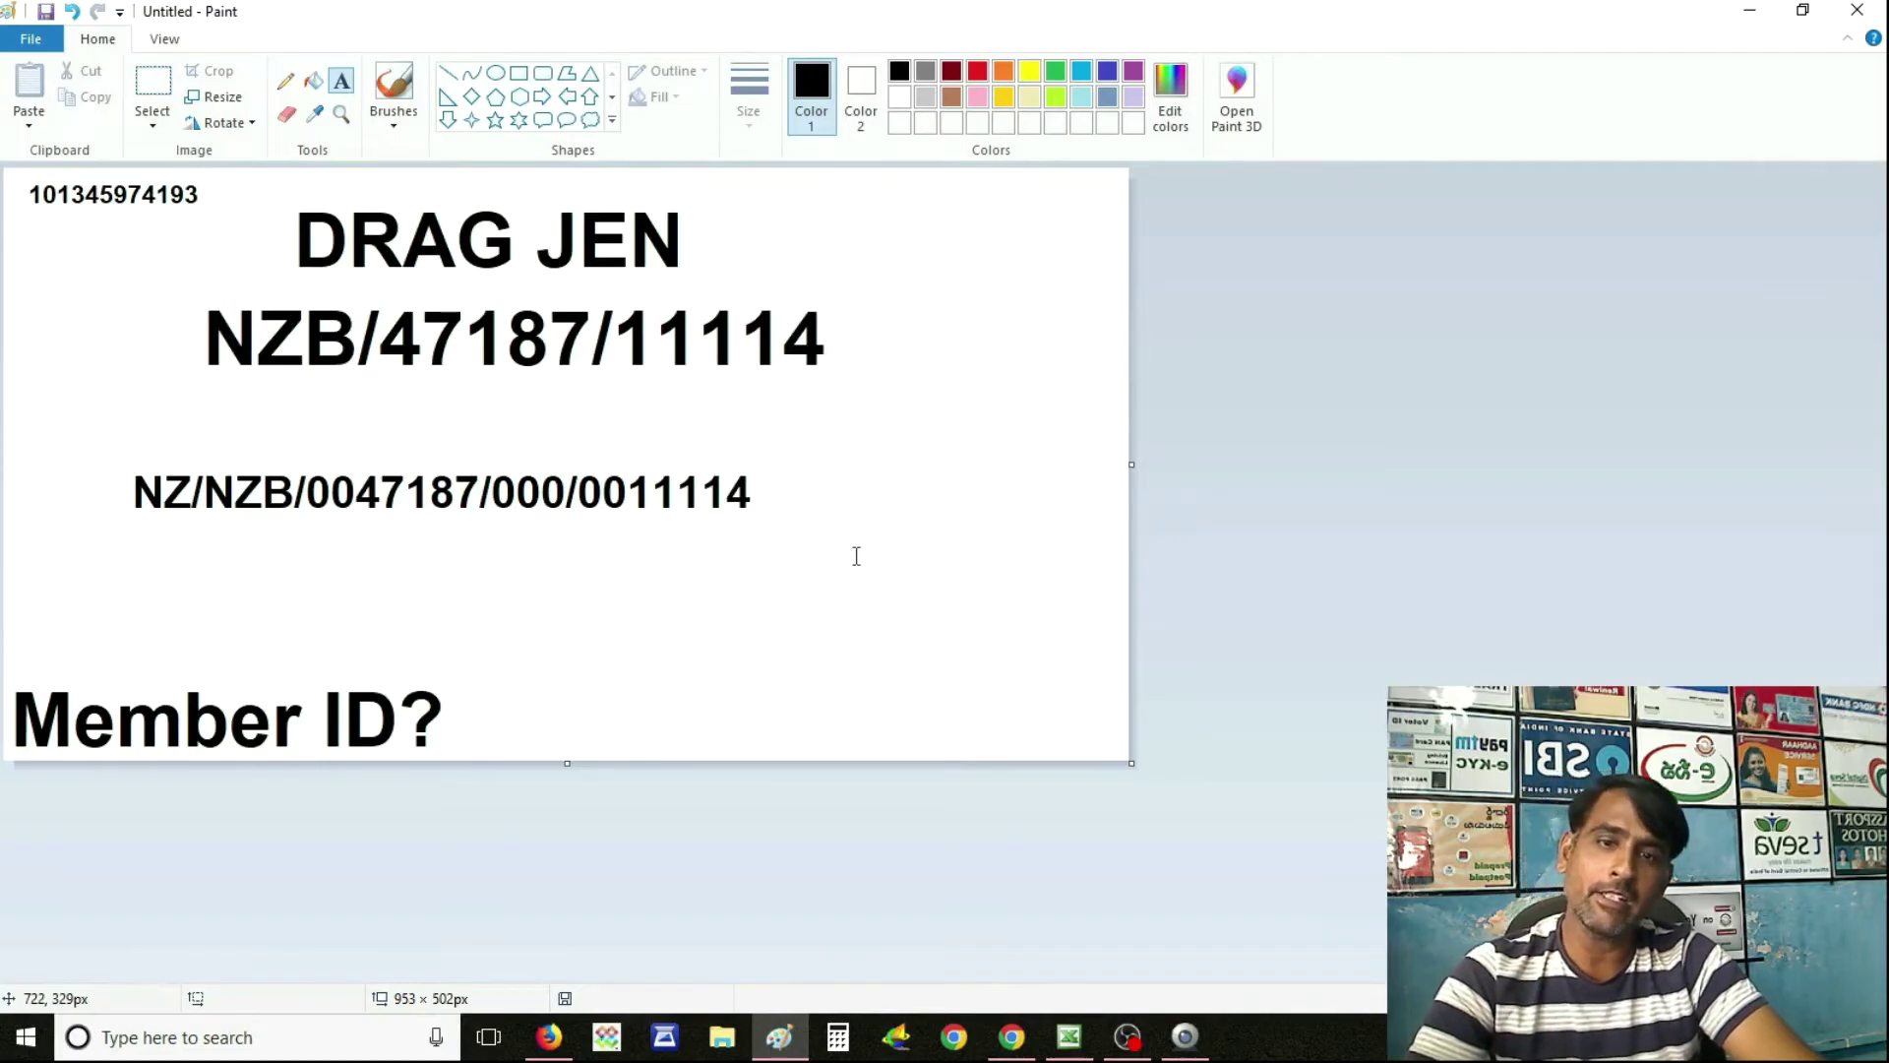
{"action": "key", "text": "alt+Tab"}
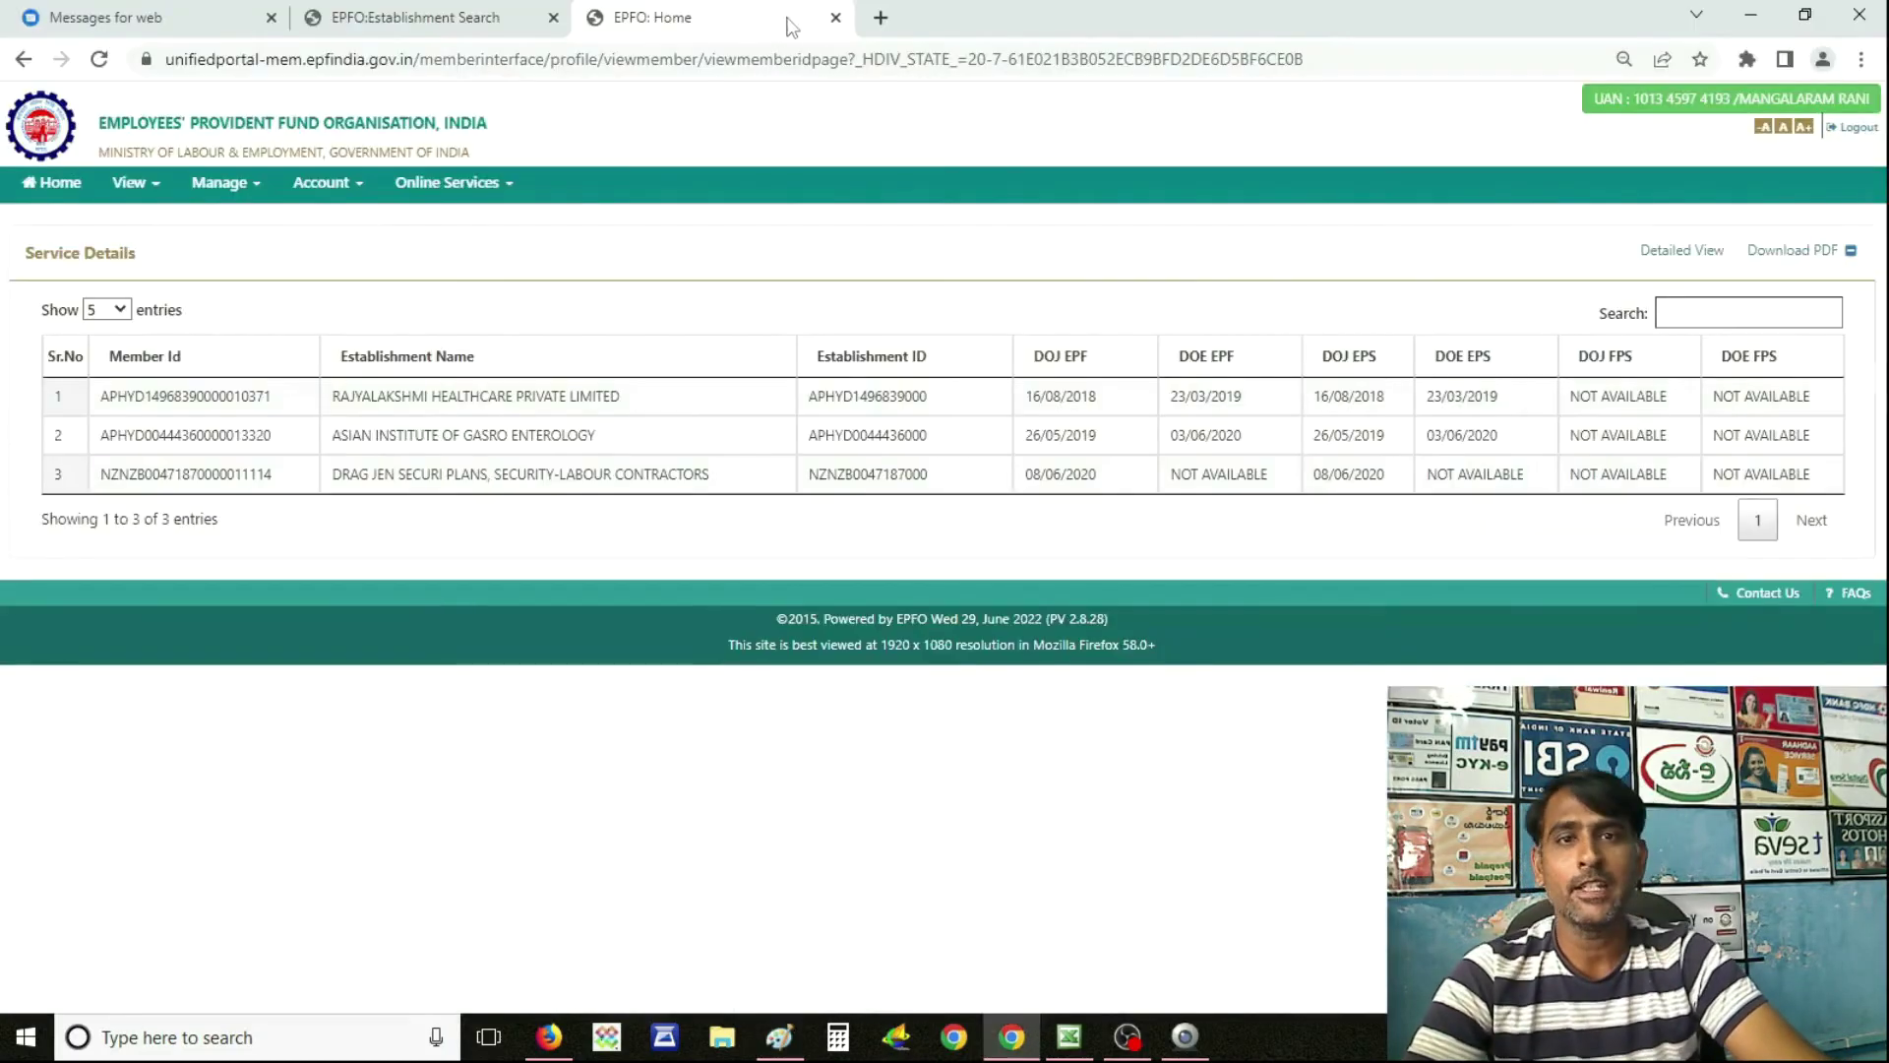
In a new tab, go to the Member e-SEWA home page and its Activate UAN form.
{"action": "key", "text": "ctrl+t"}
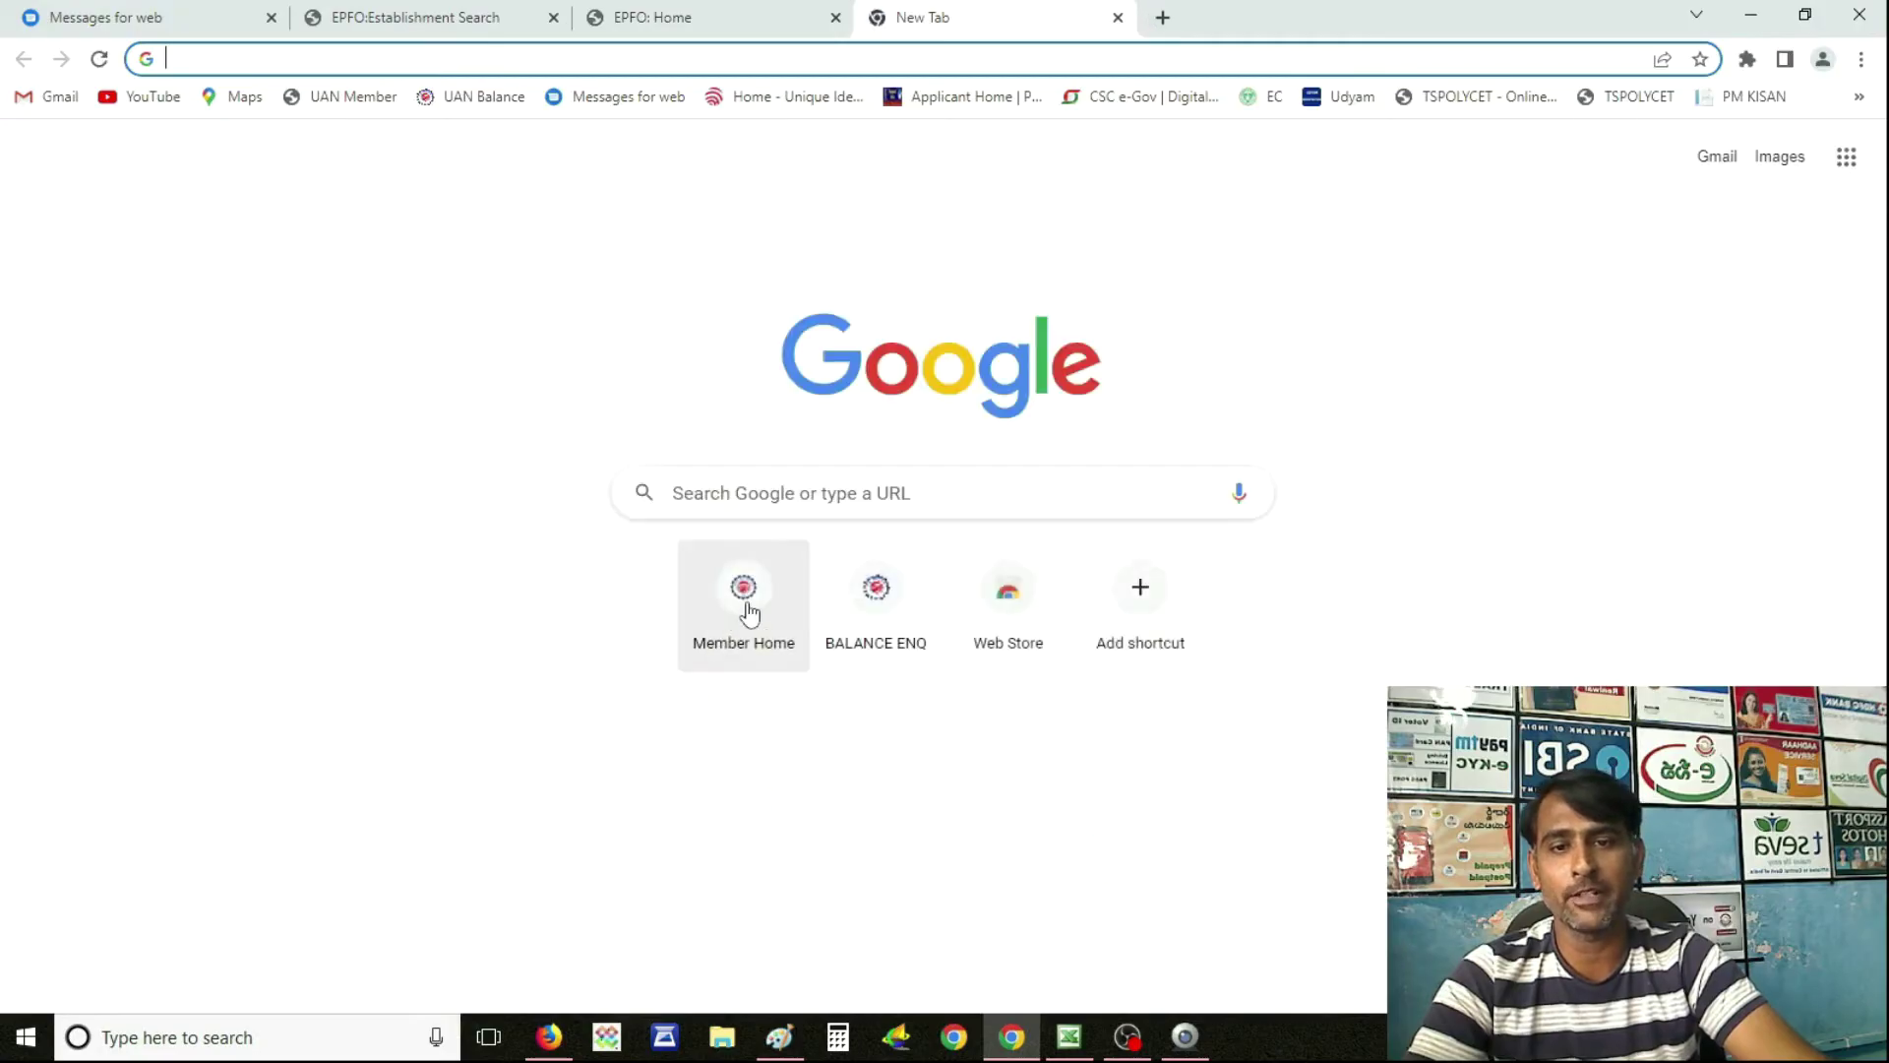
{"action": "left_click", "coordinate": [745, 600]}
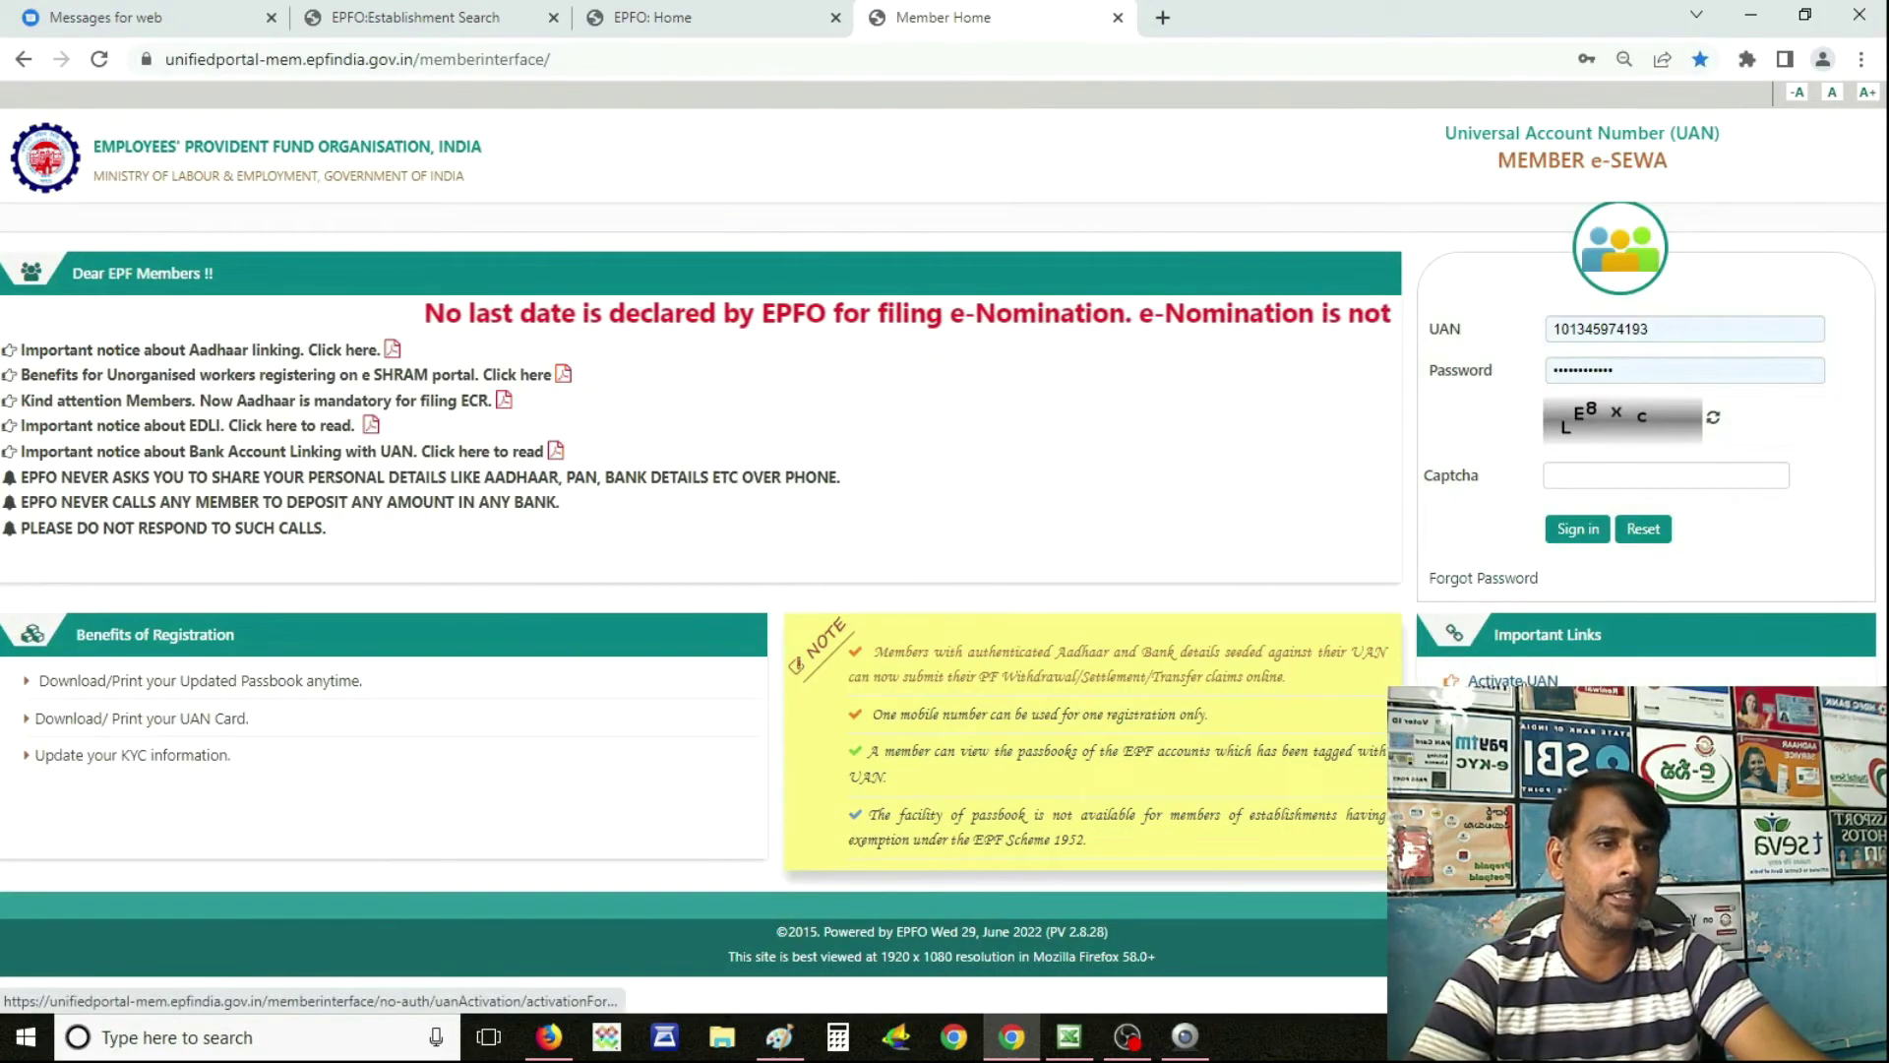
{"action": "left_click", "coordinate": [1512, 680]}
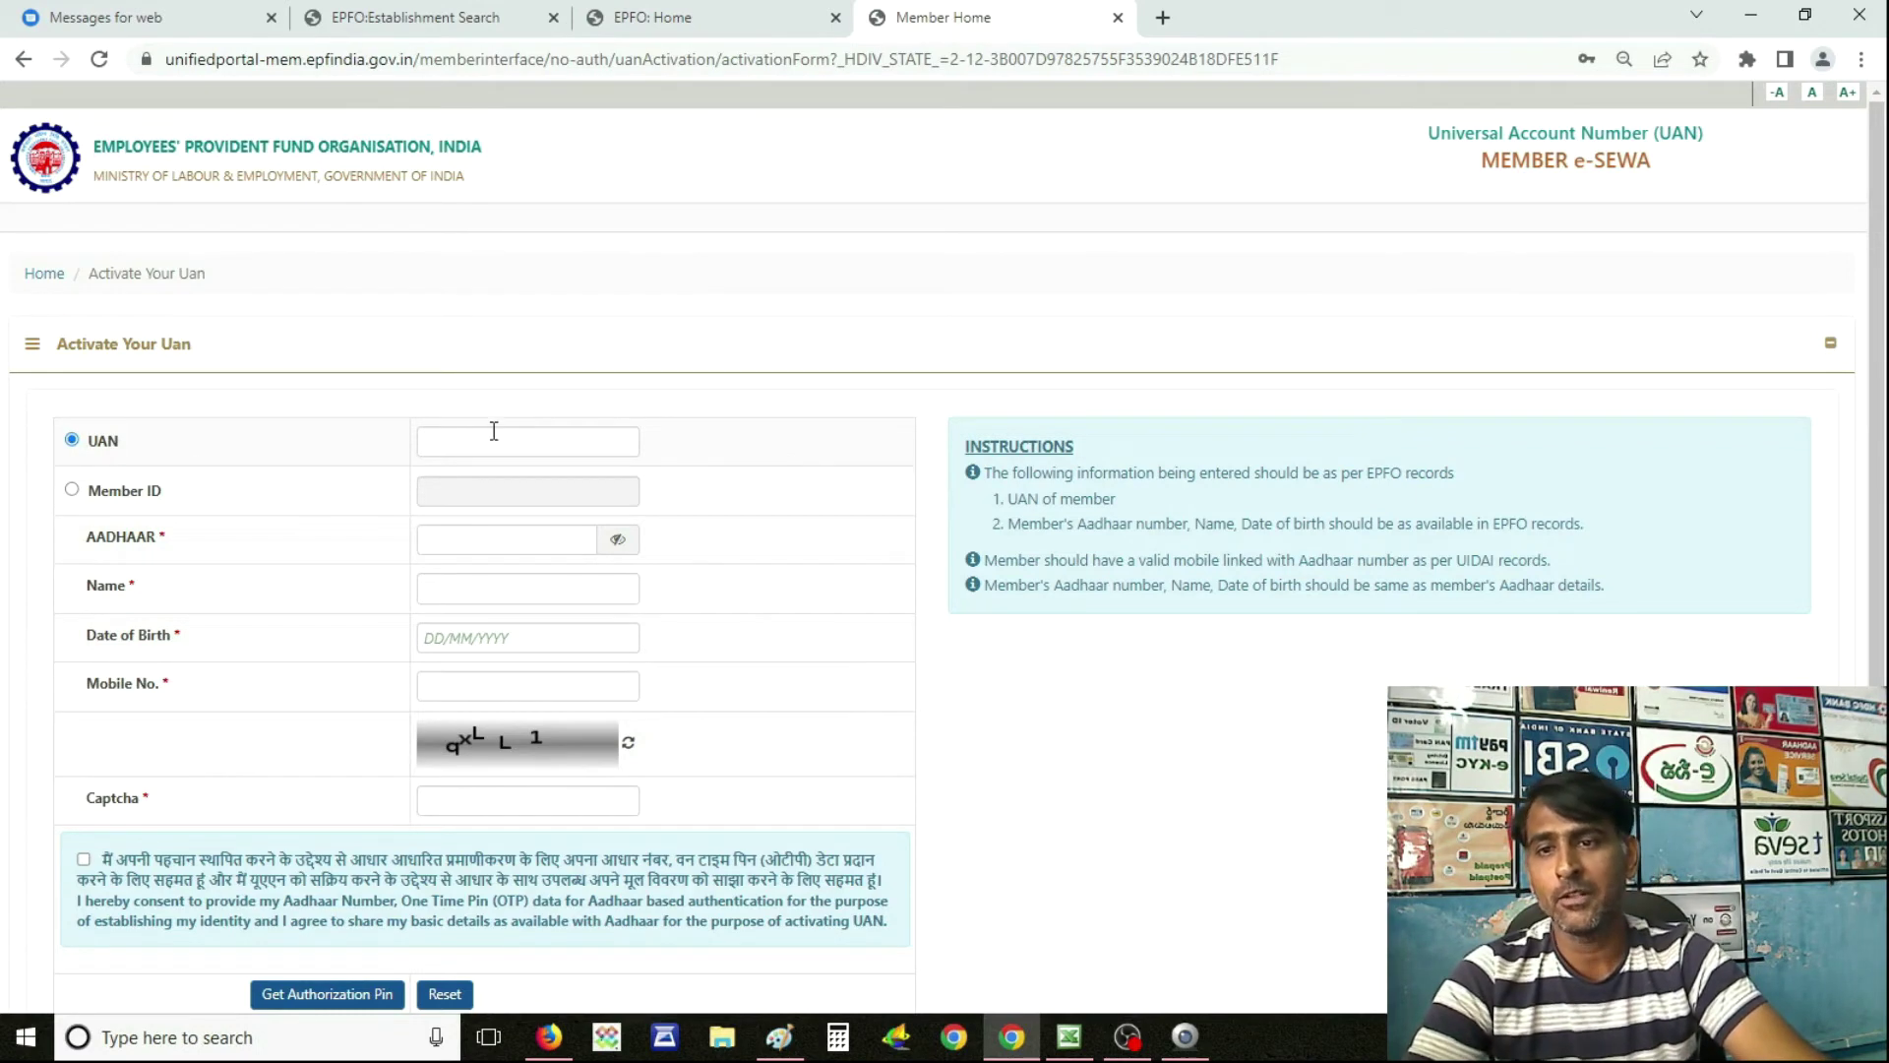
Choose Member ID activation and paste the member ID, Aadhaar number and member's name.
{"action": "left_click", "coordinate": [72, 490]}
{"action": "left_click", "coordinate": [483, 491]}
{"action": "key", "text": "ctrl+v"}
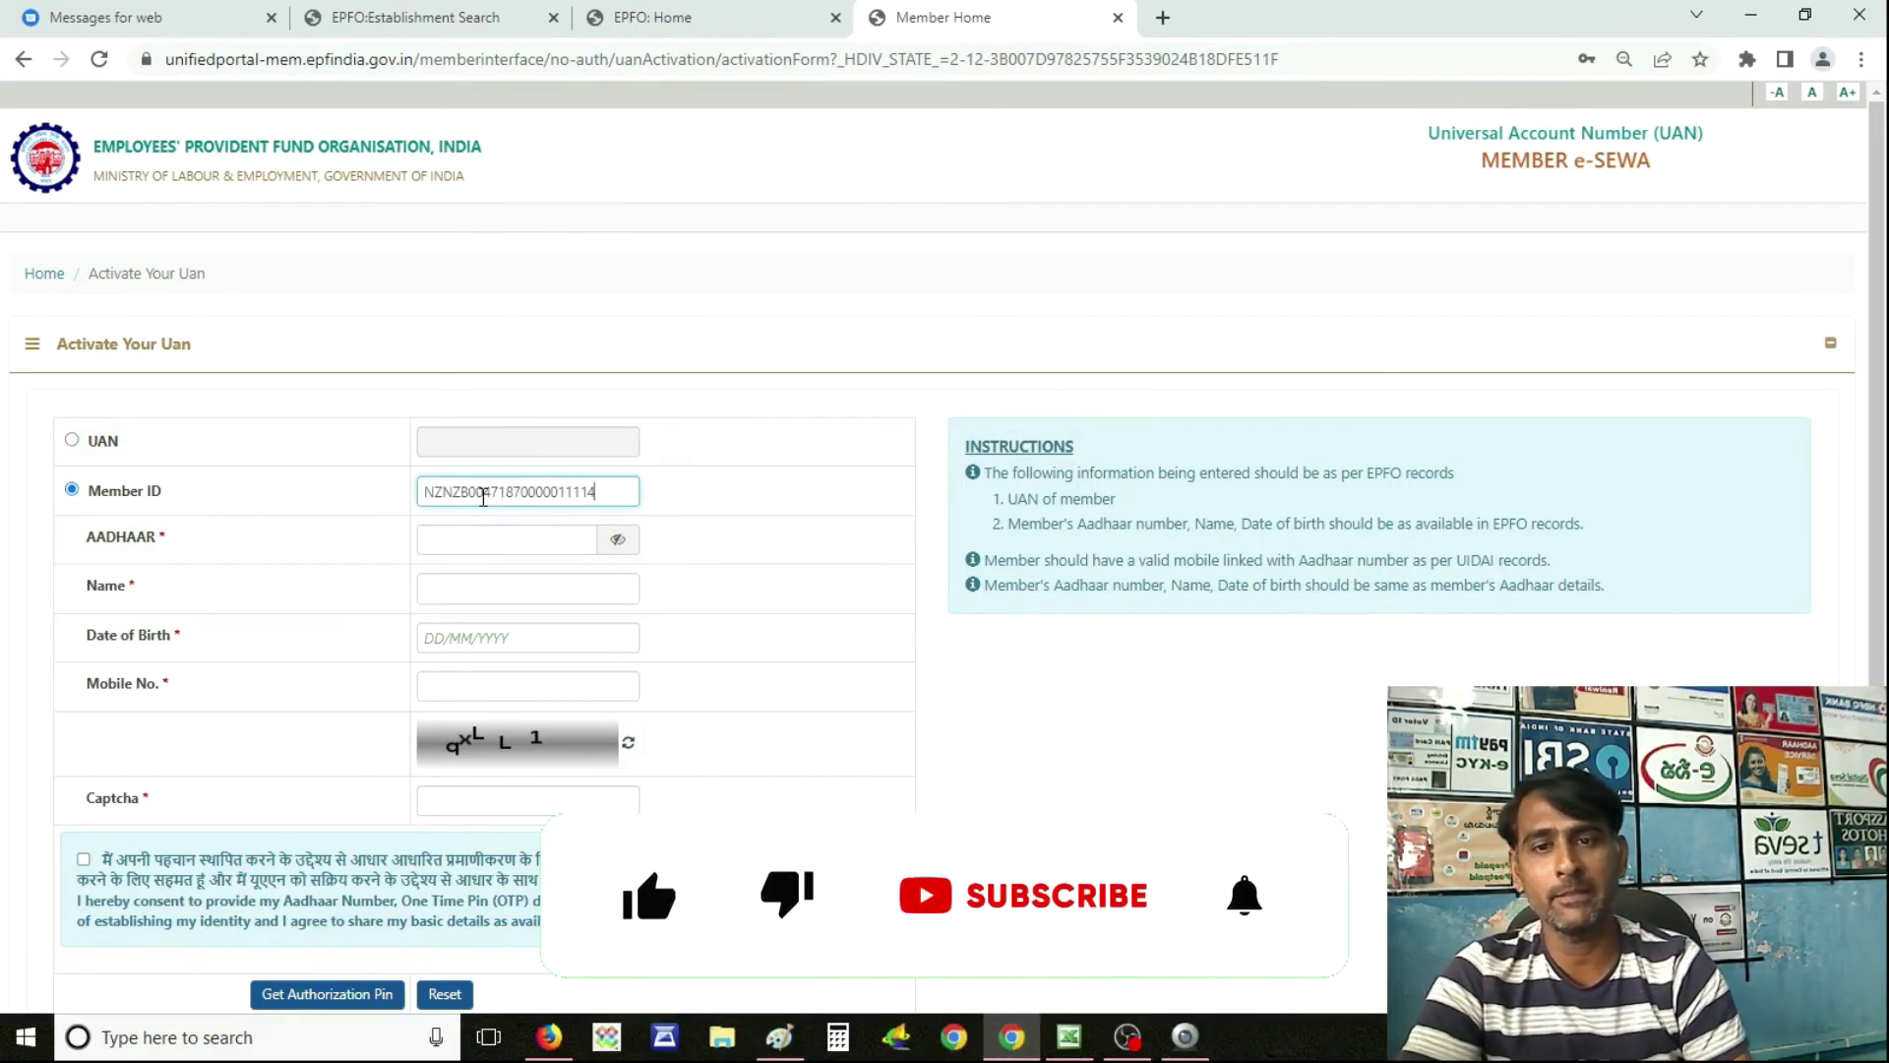
{"action": "key", "text": "Tab"}
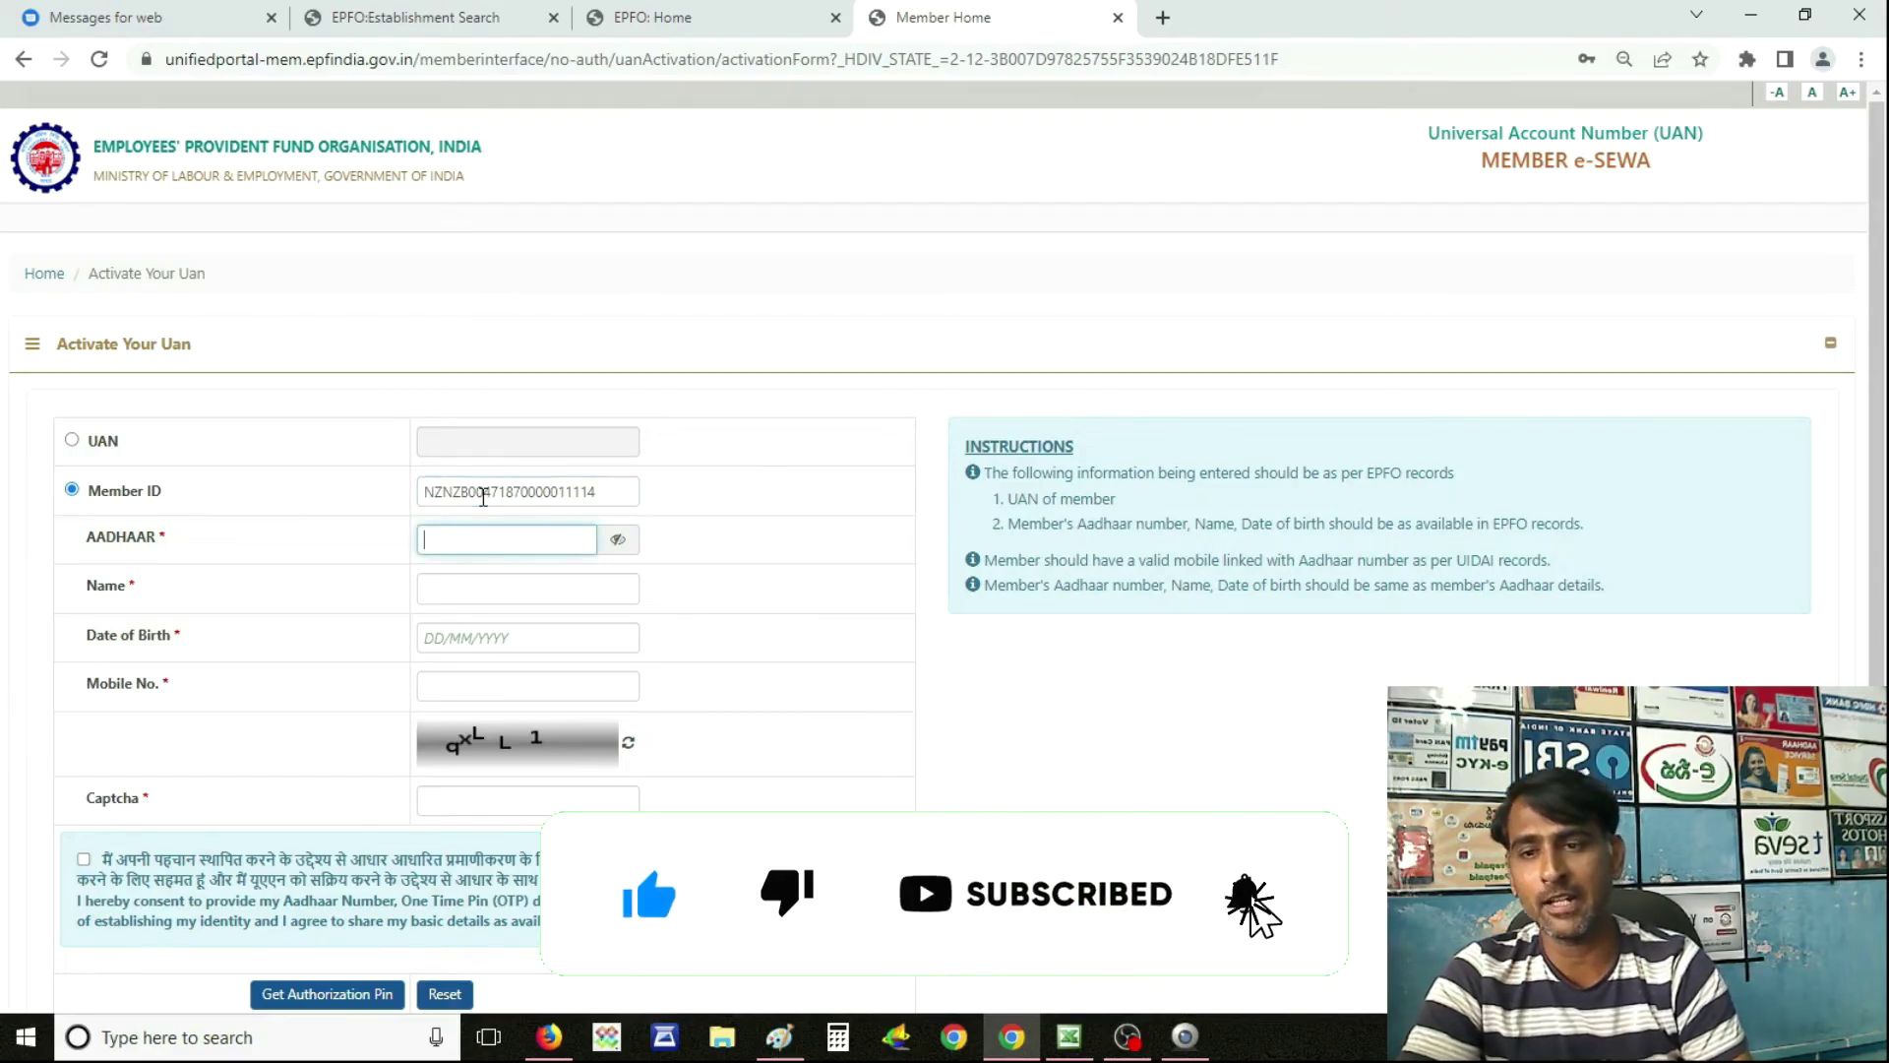
{"action": "key", "text": "ctrl+v"}
{"action": "key", "text": "Tab"}
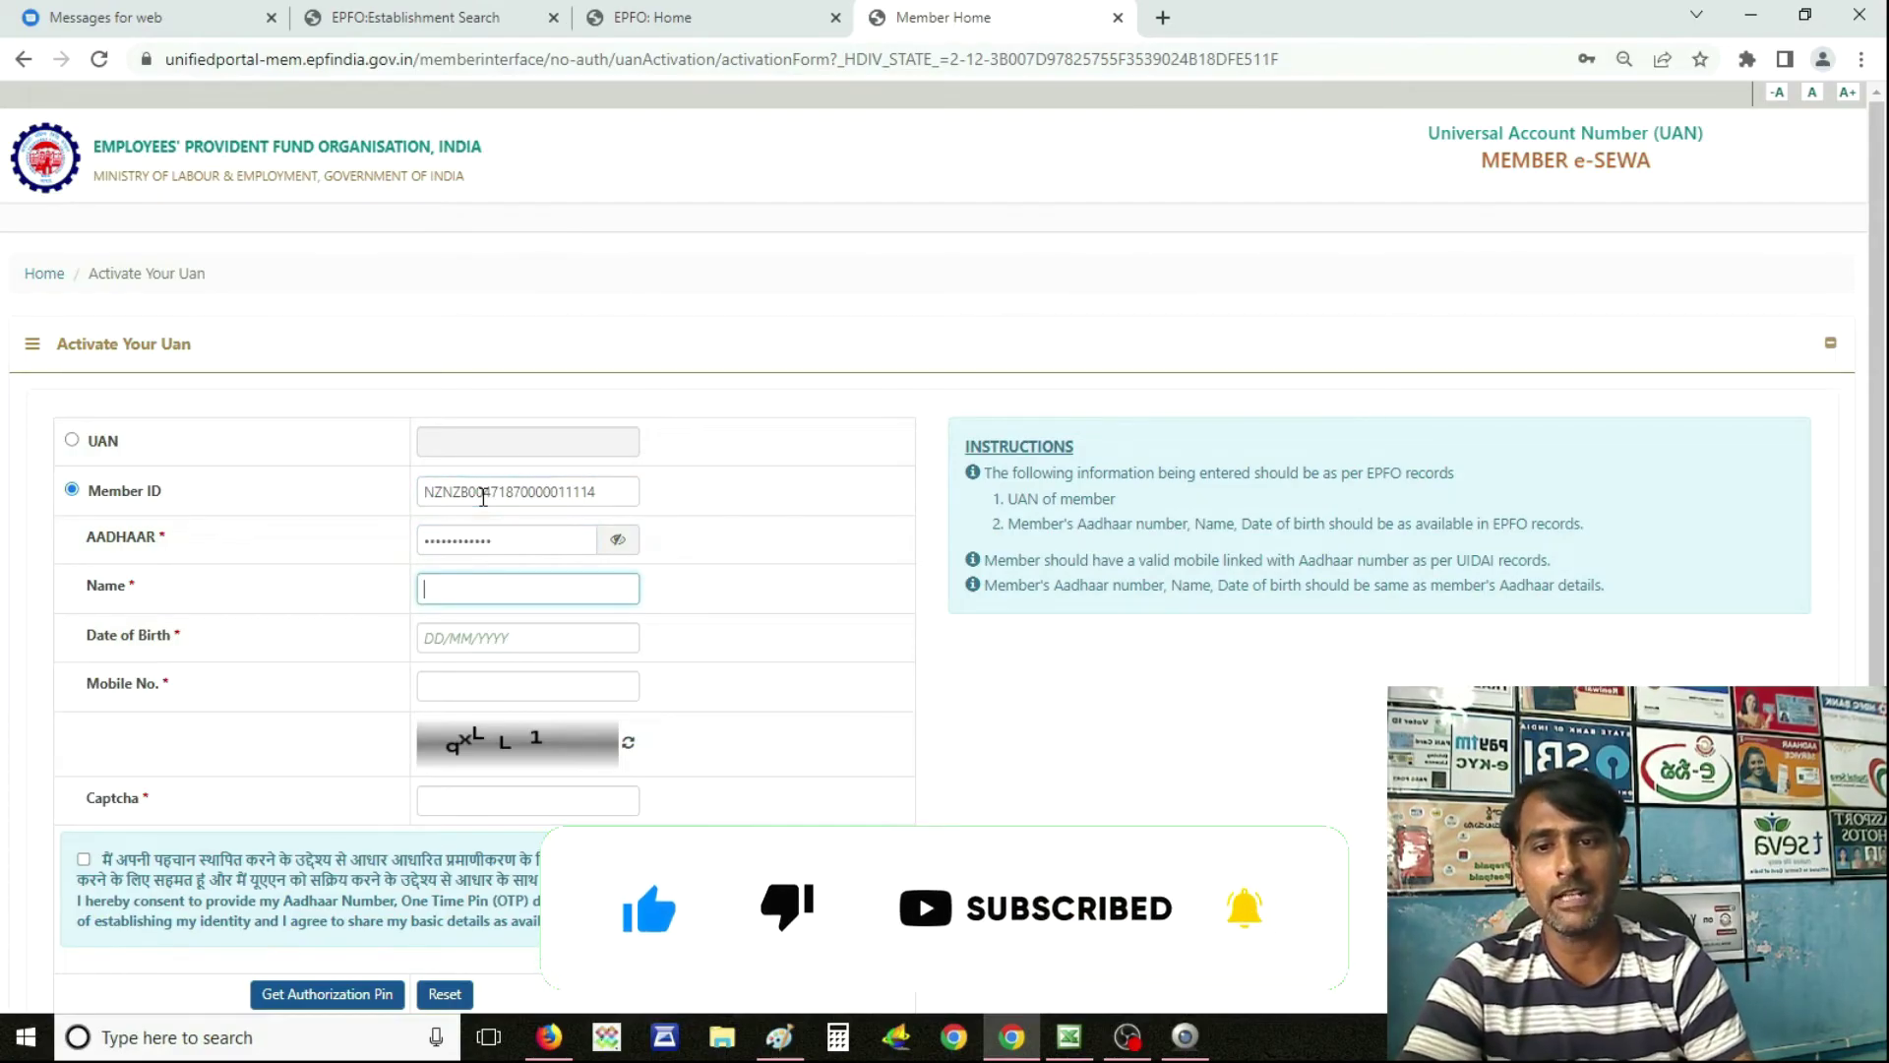
{"action": "key", "text": "Tab"}
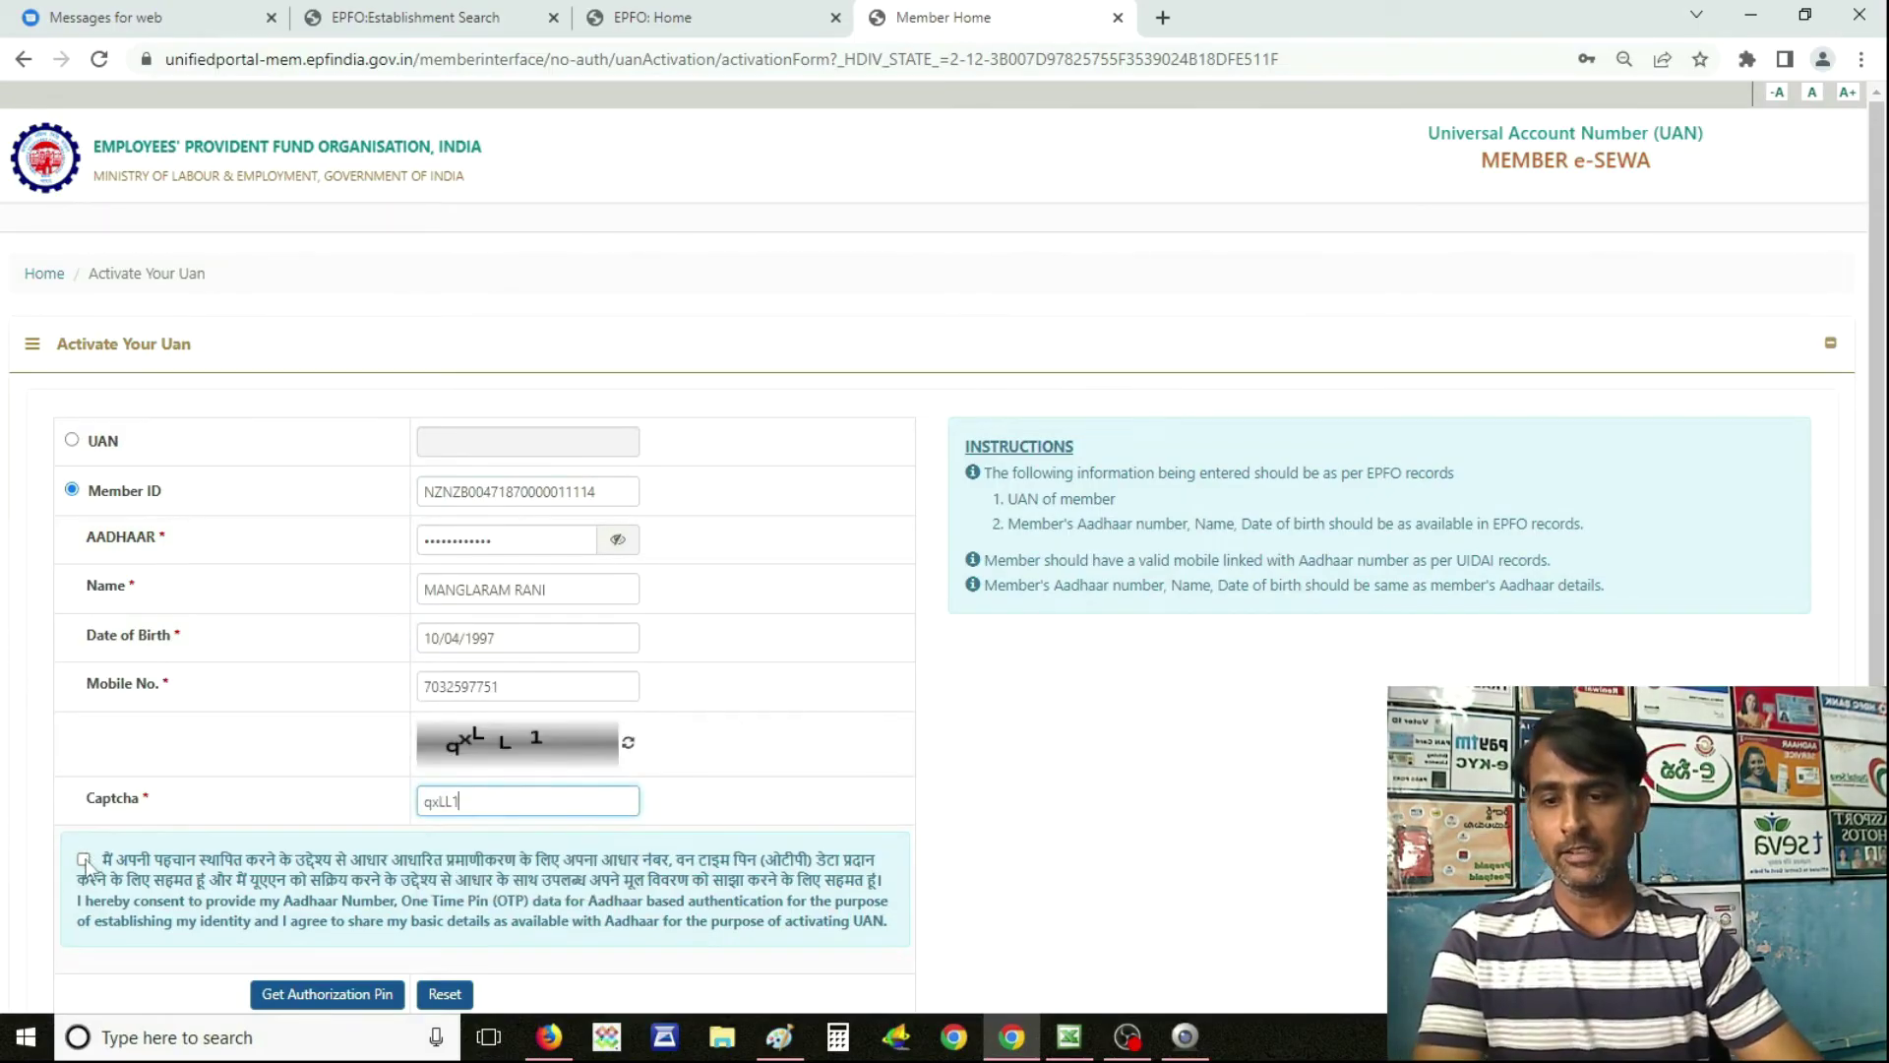
Tick the Aadhaar consent box and request the authorization PIN by OTP.
{"action": "left_click", "coordinate": [83, 860]}
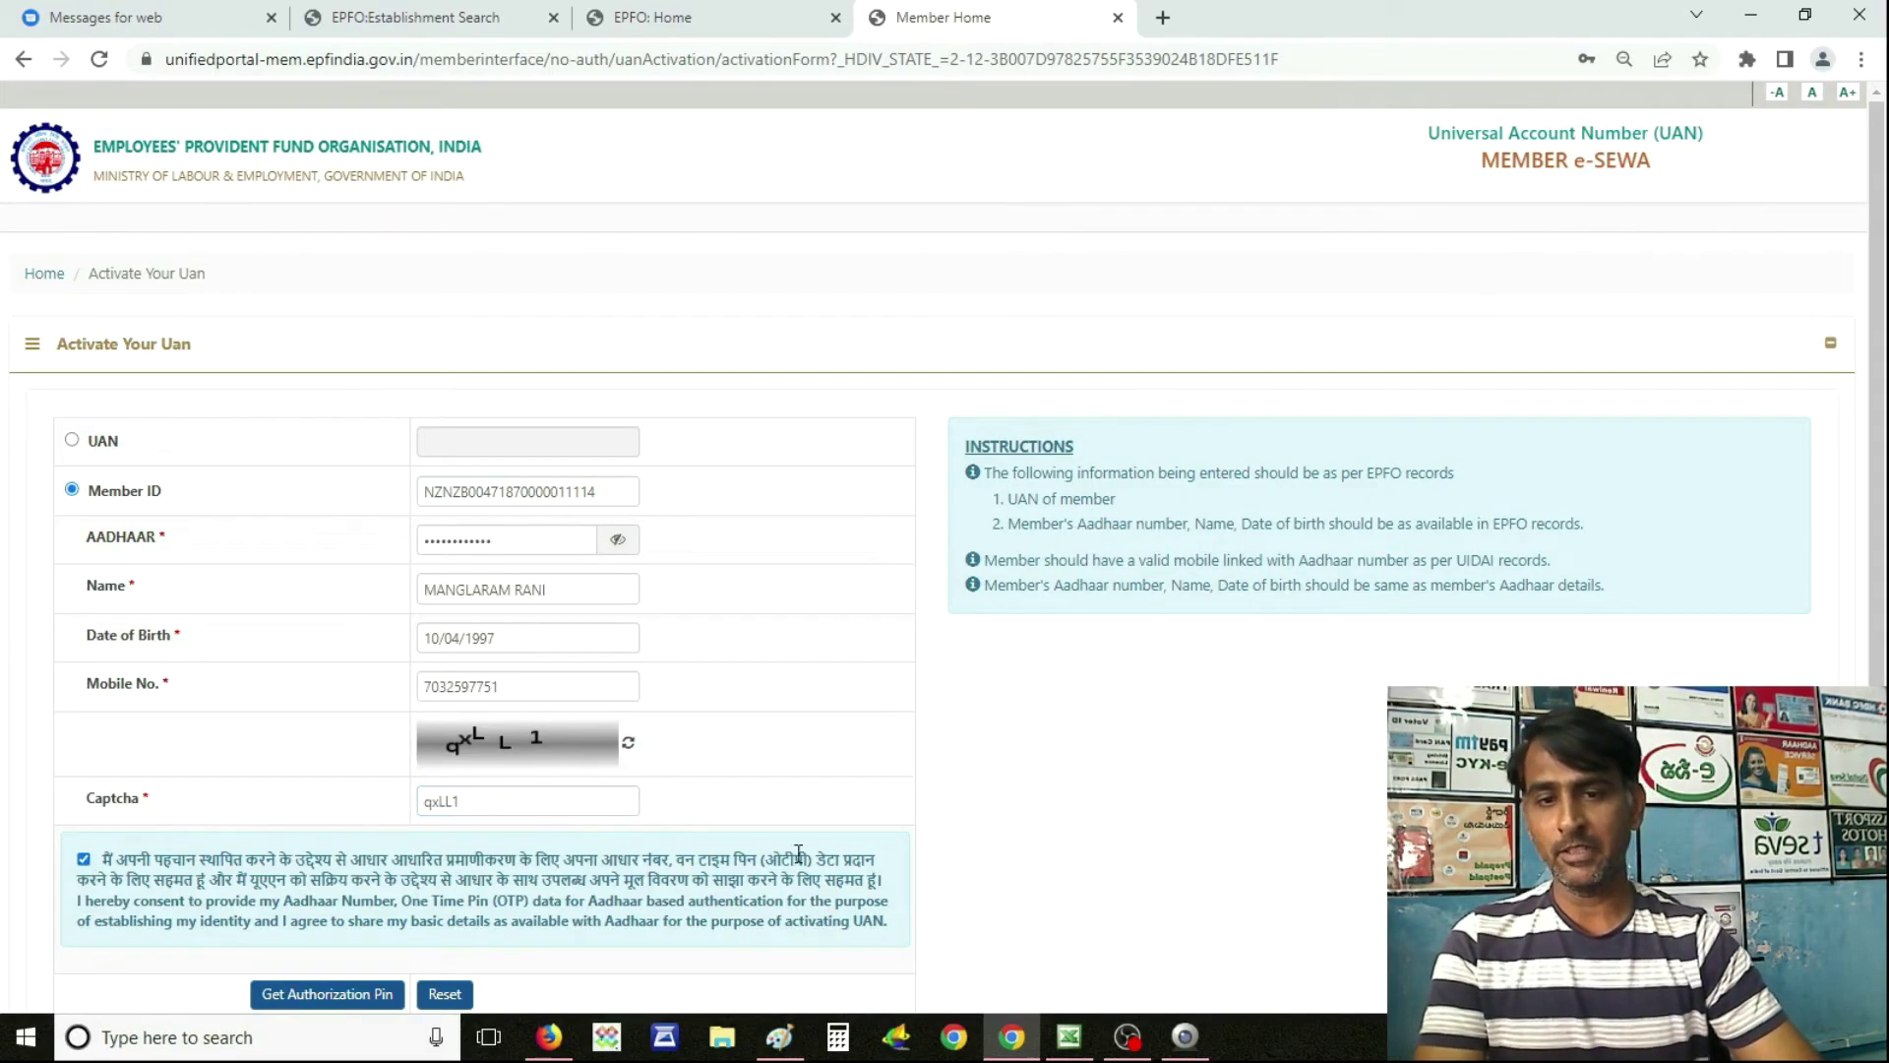
{"action": "scroll", "coordinate": [921, 883], "scroll_direction": "down", "scroll_amount": 2}
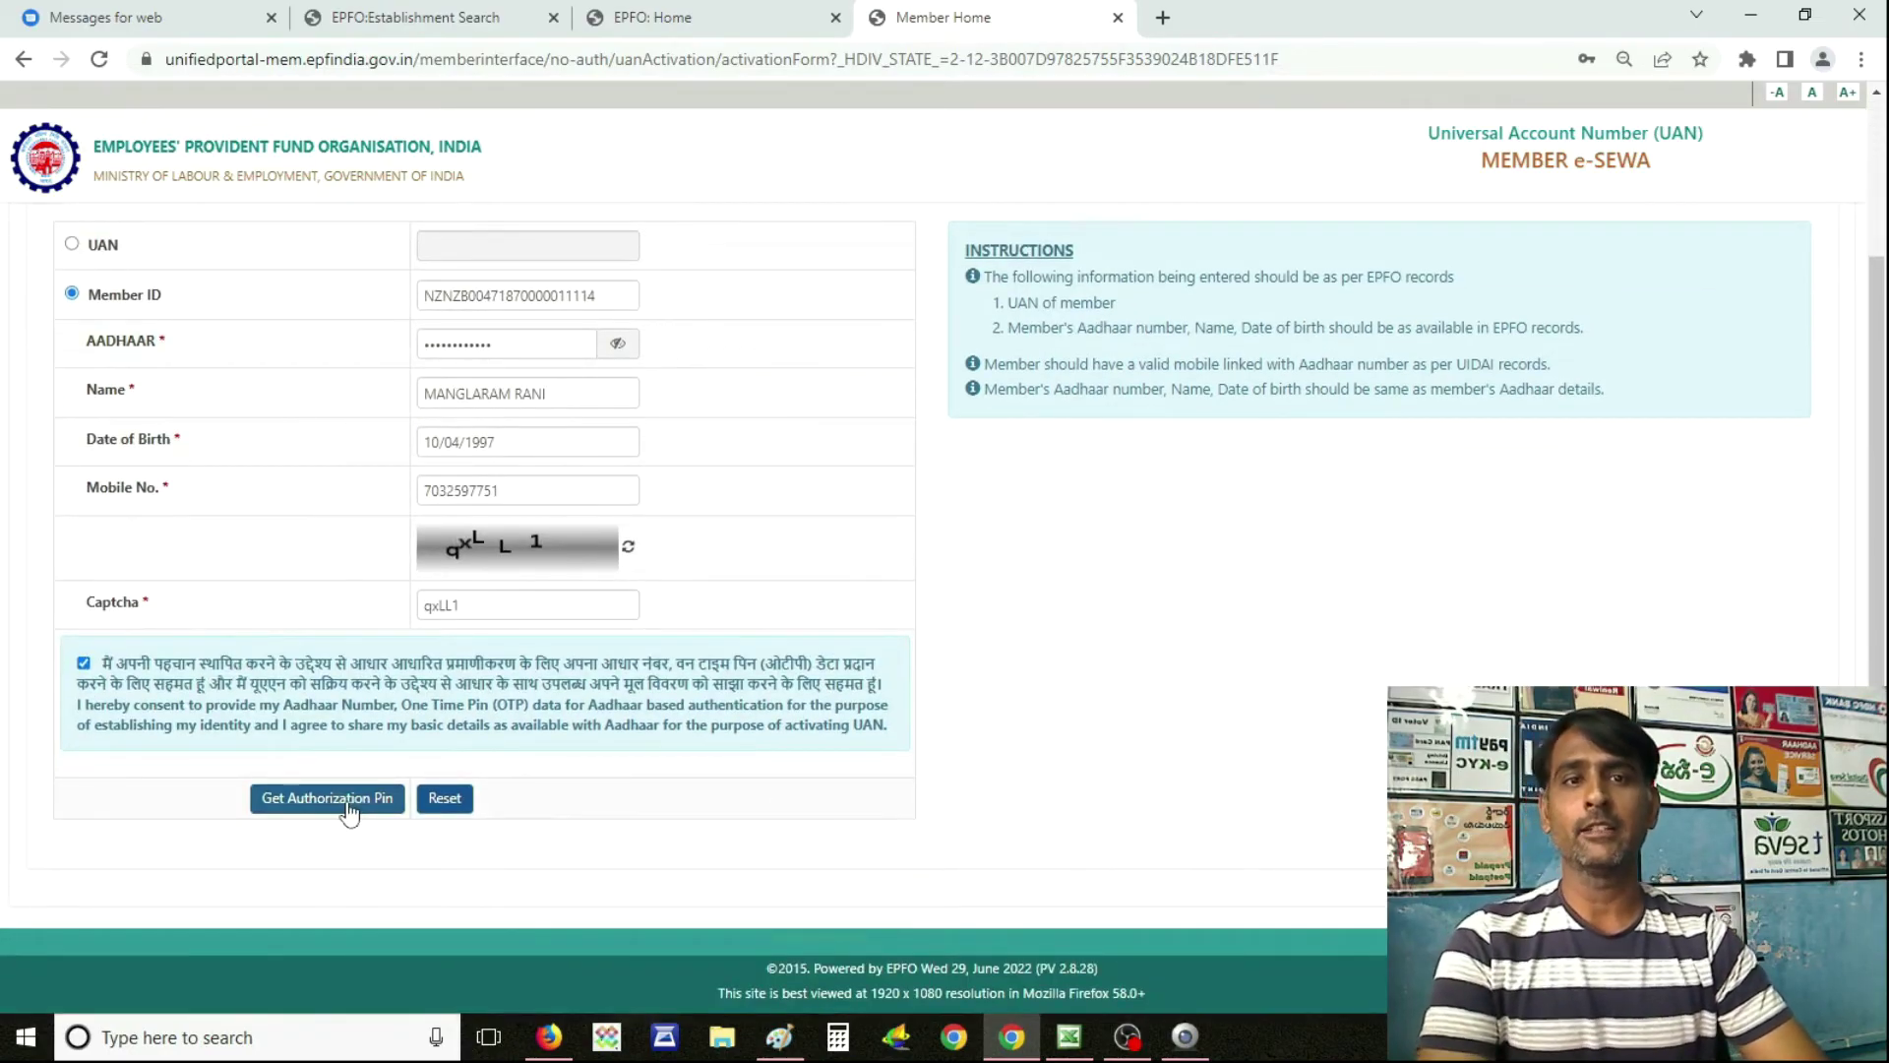
{"action": "left_click", "coordinate": [348, 805]}
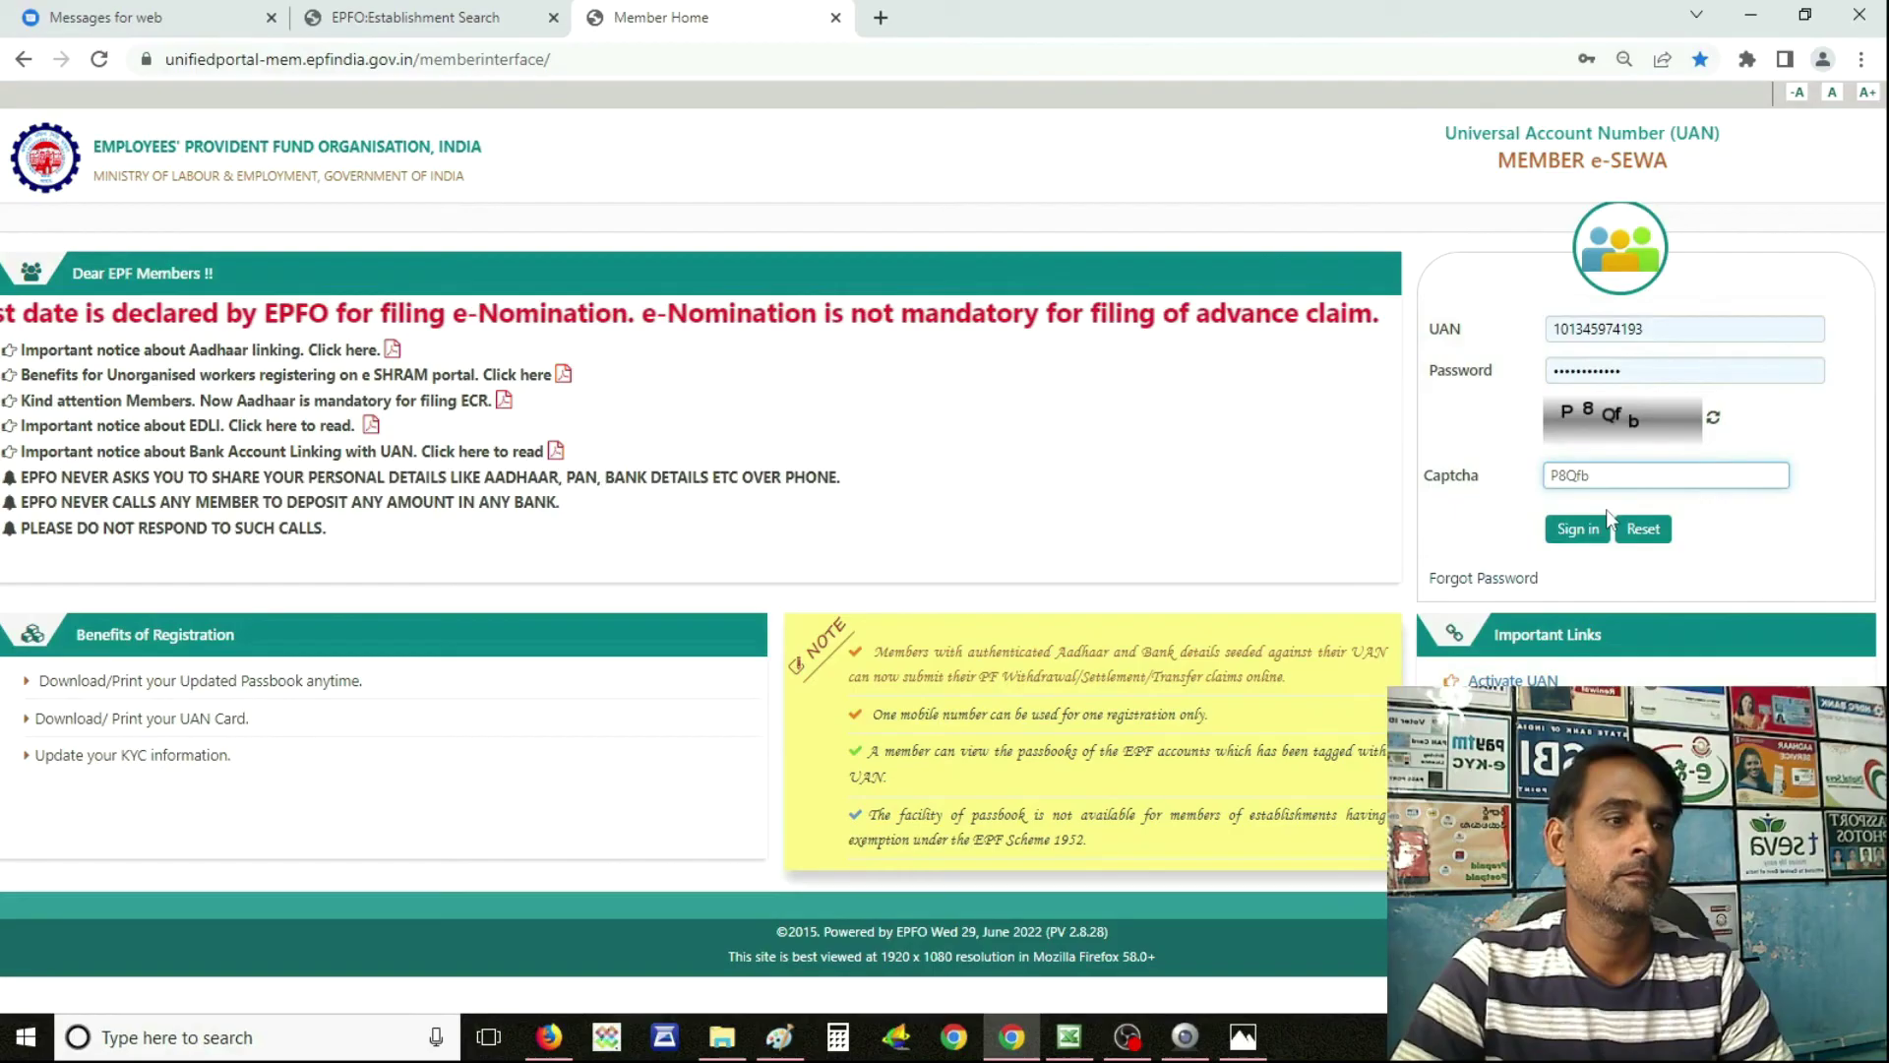
Sign in, defer the e-nomination alert, and check the row-3 member ID in Service History.
{"action": "left_click", "coordinate": [1550, 529]}
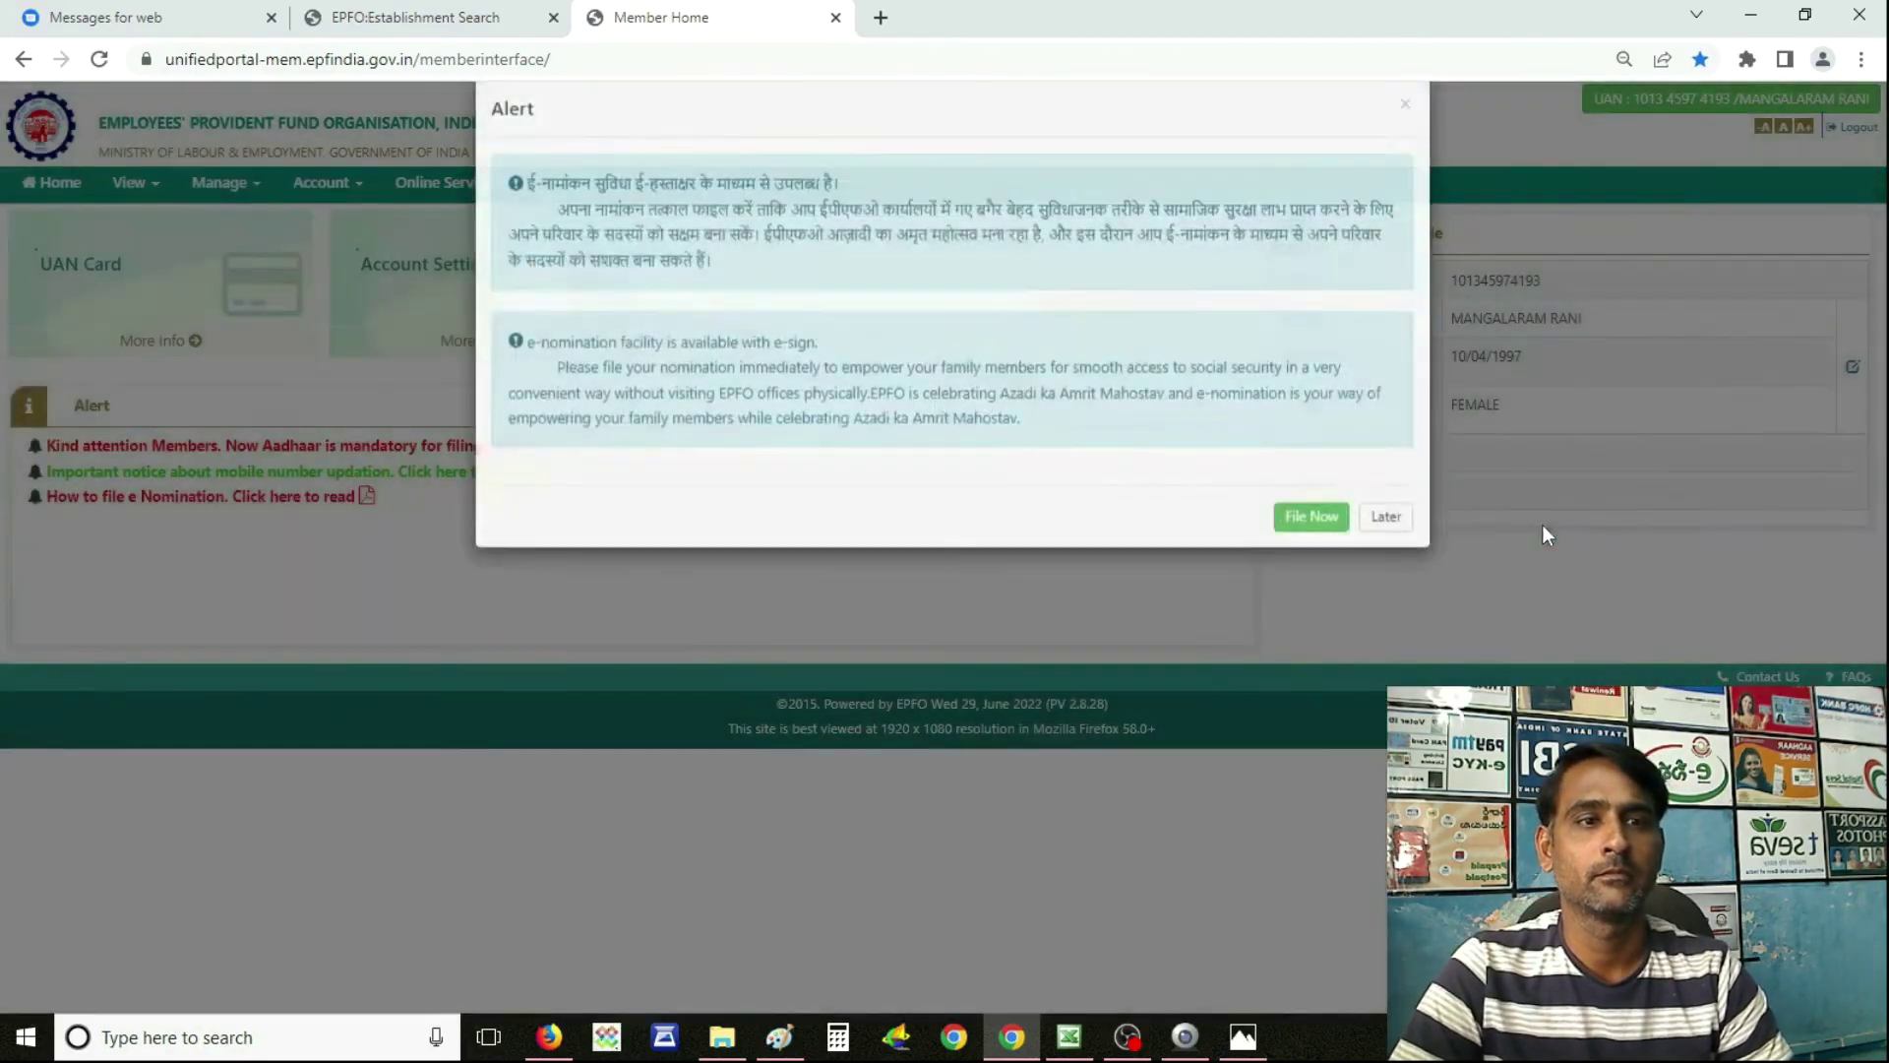
{"action": "left_click", "coordinate": [1385, 553]}
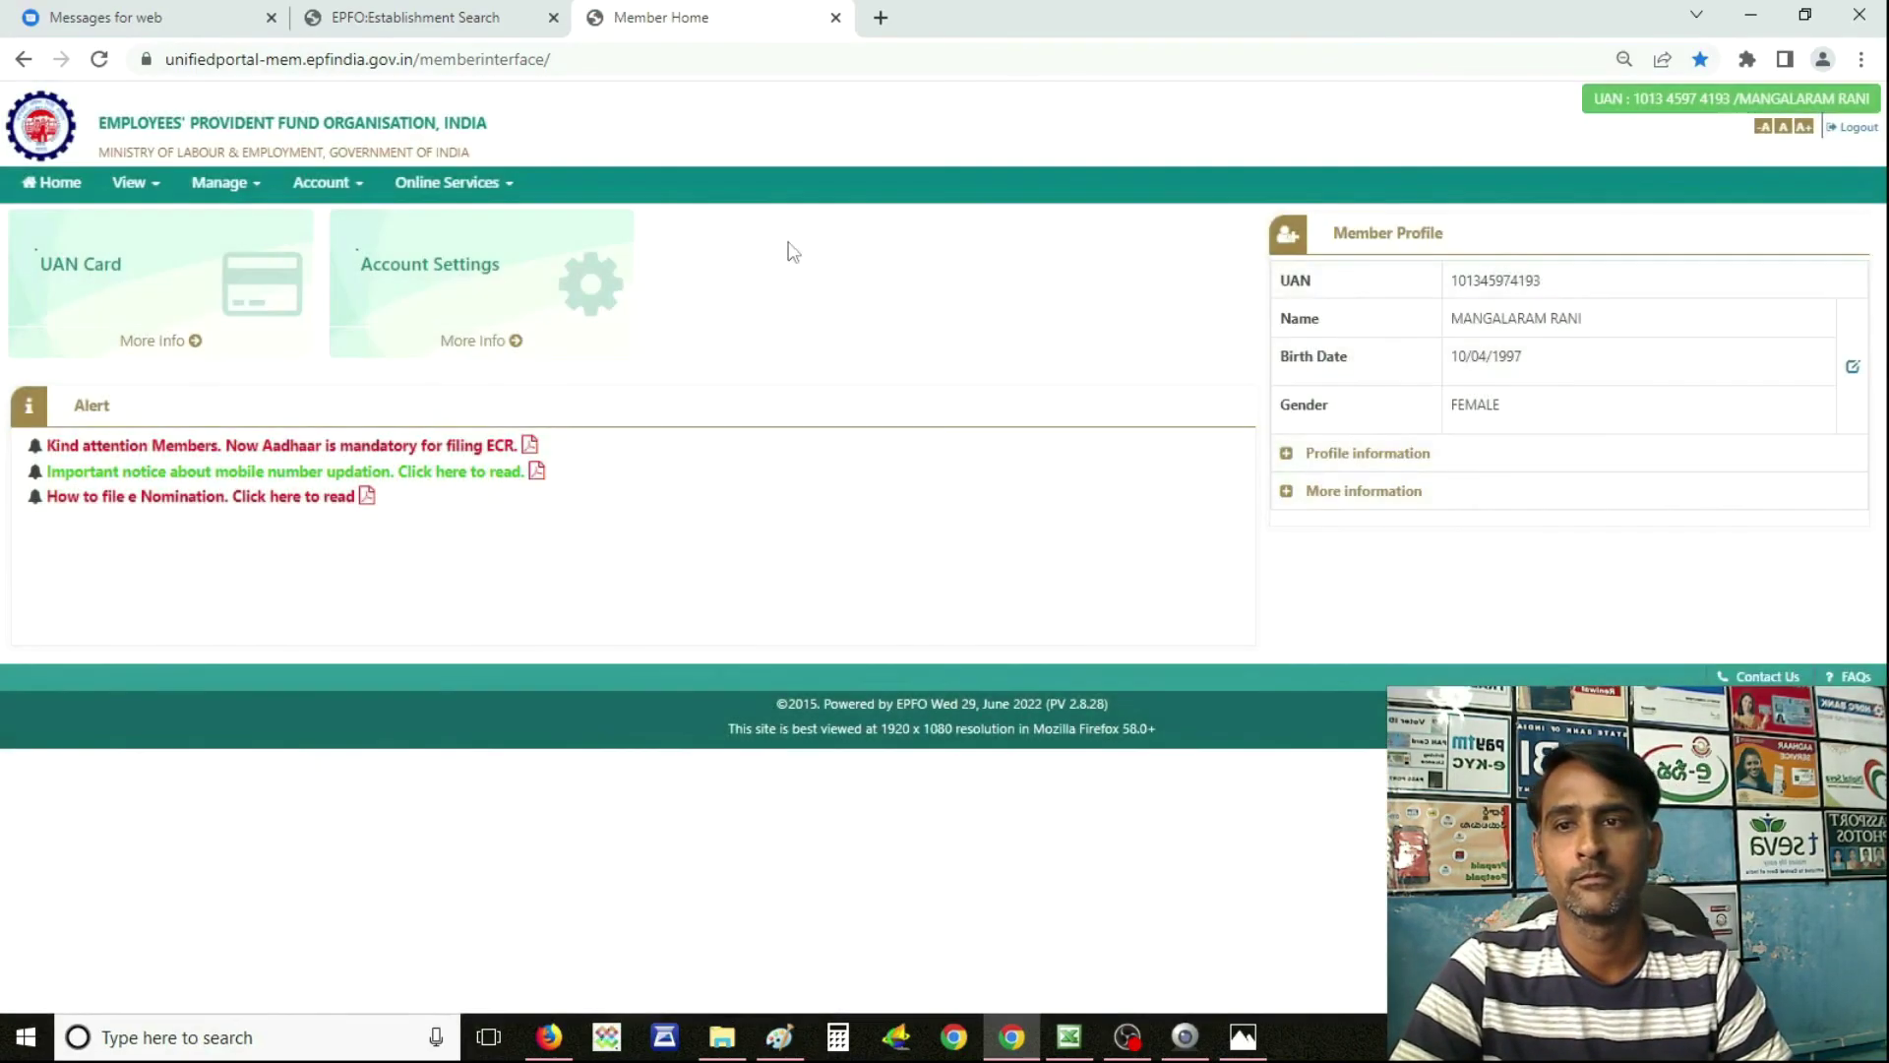
{"action": "left_click", "coordinate": [140, 189]}
{"action": "left_click", "coordinate": [165, 261]}
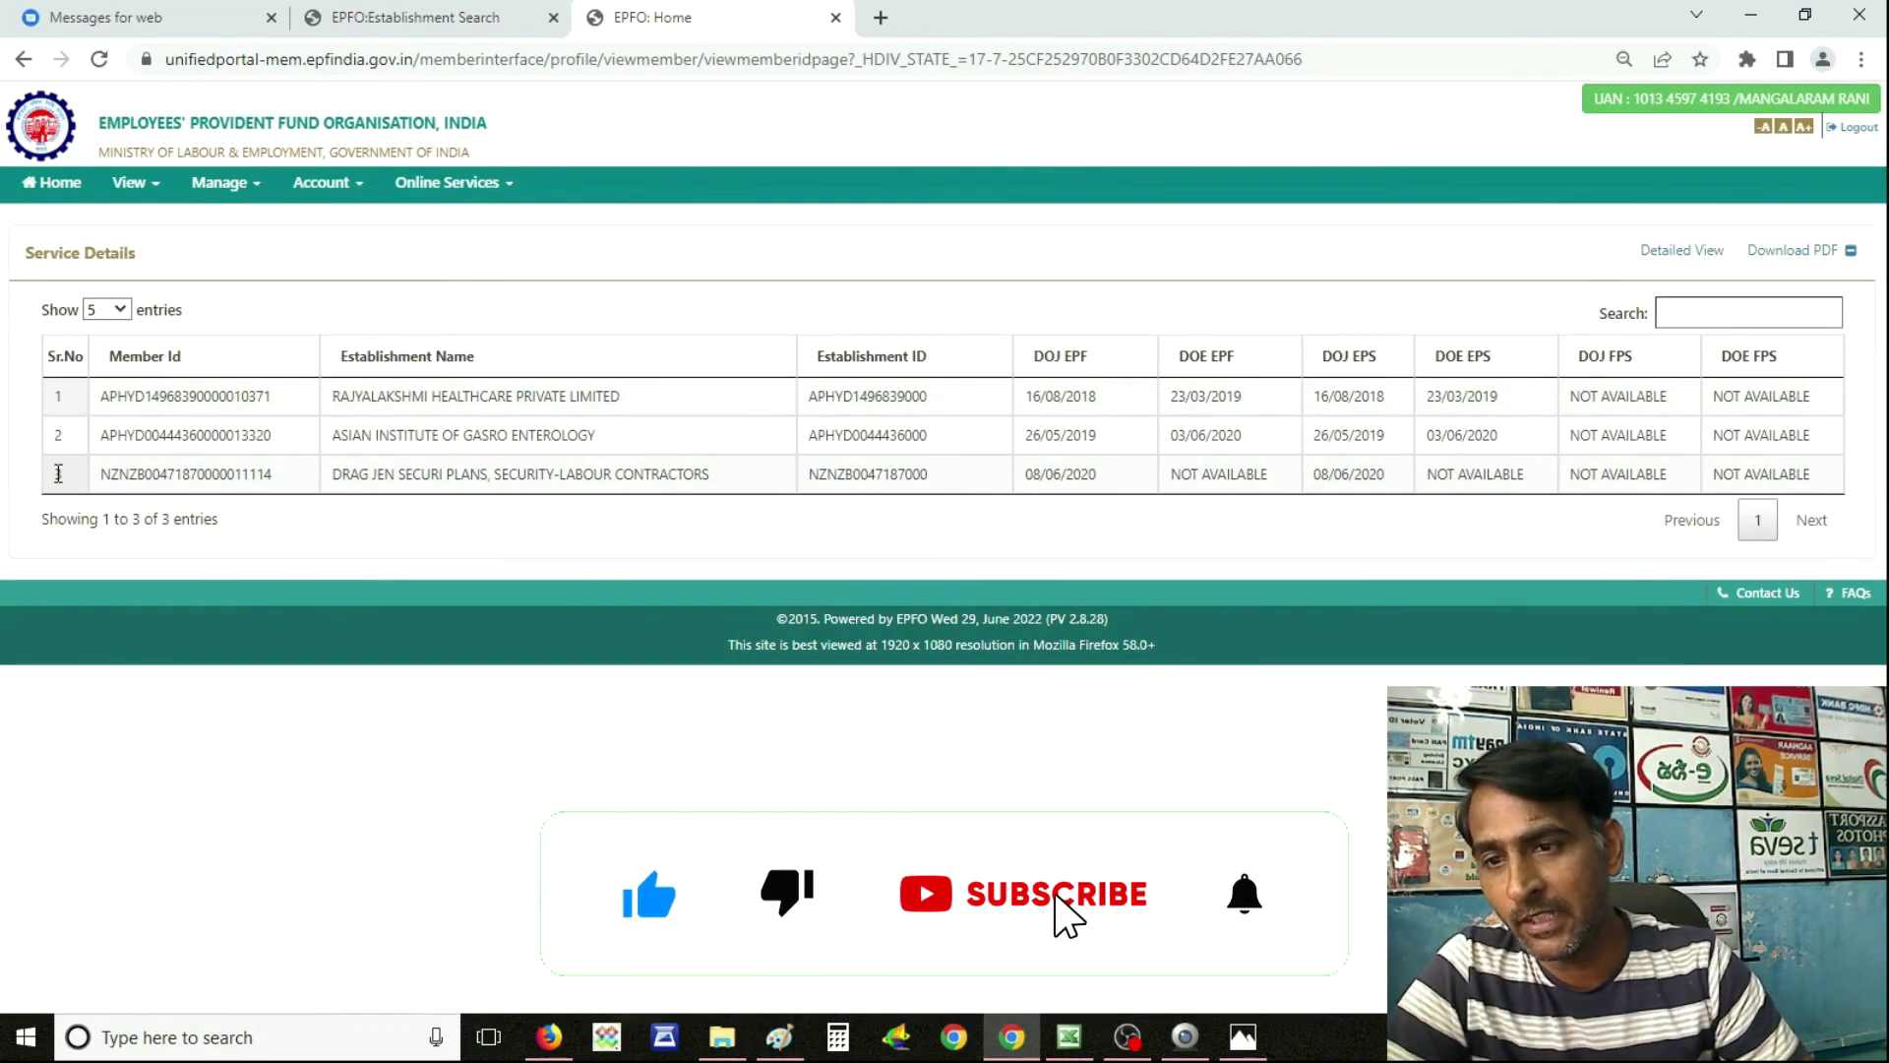
{"action": "double_click", "coordinate": [110, 473]}
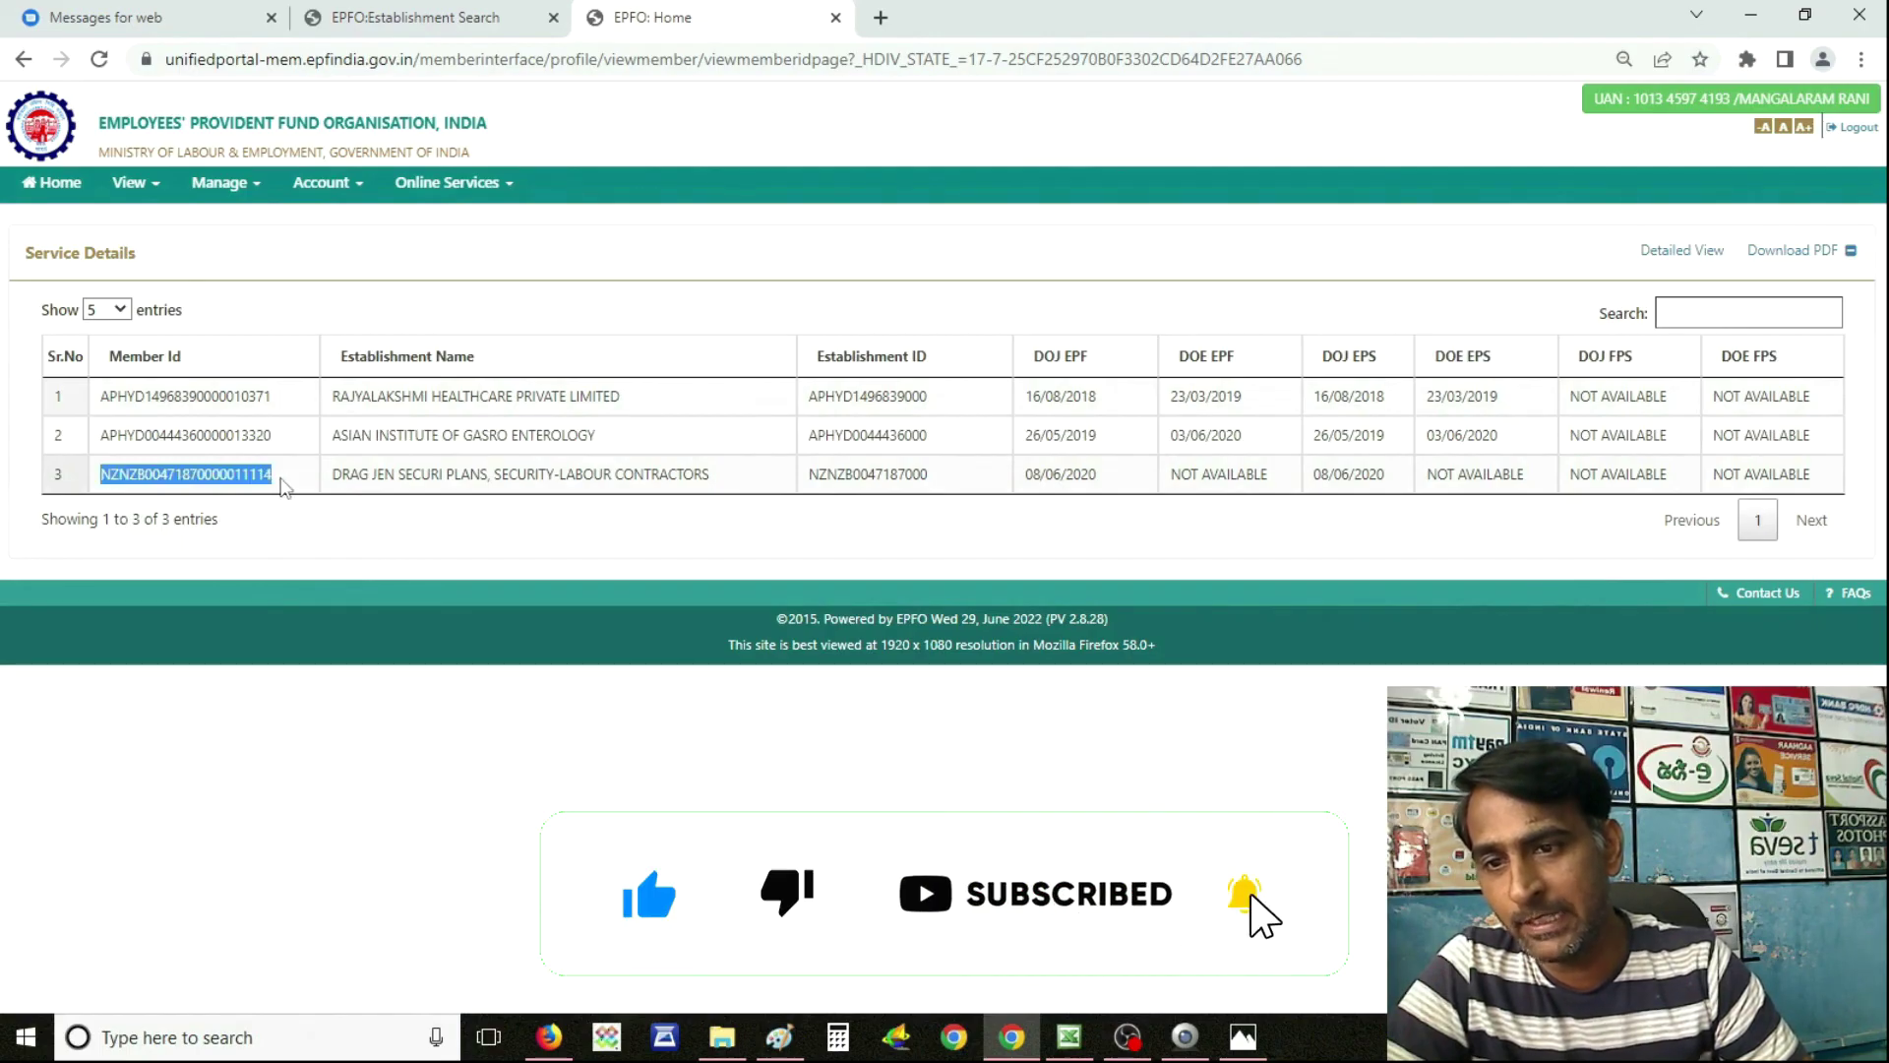
{"action": "left_click", "coordinate": [590, 546]}
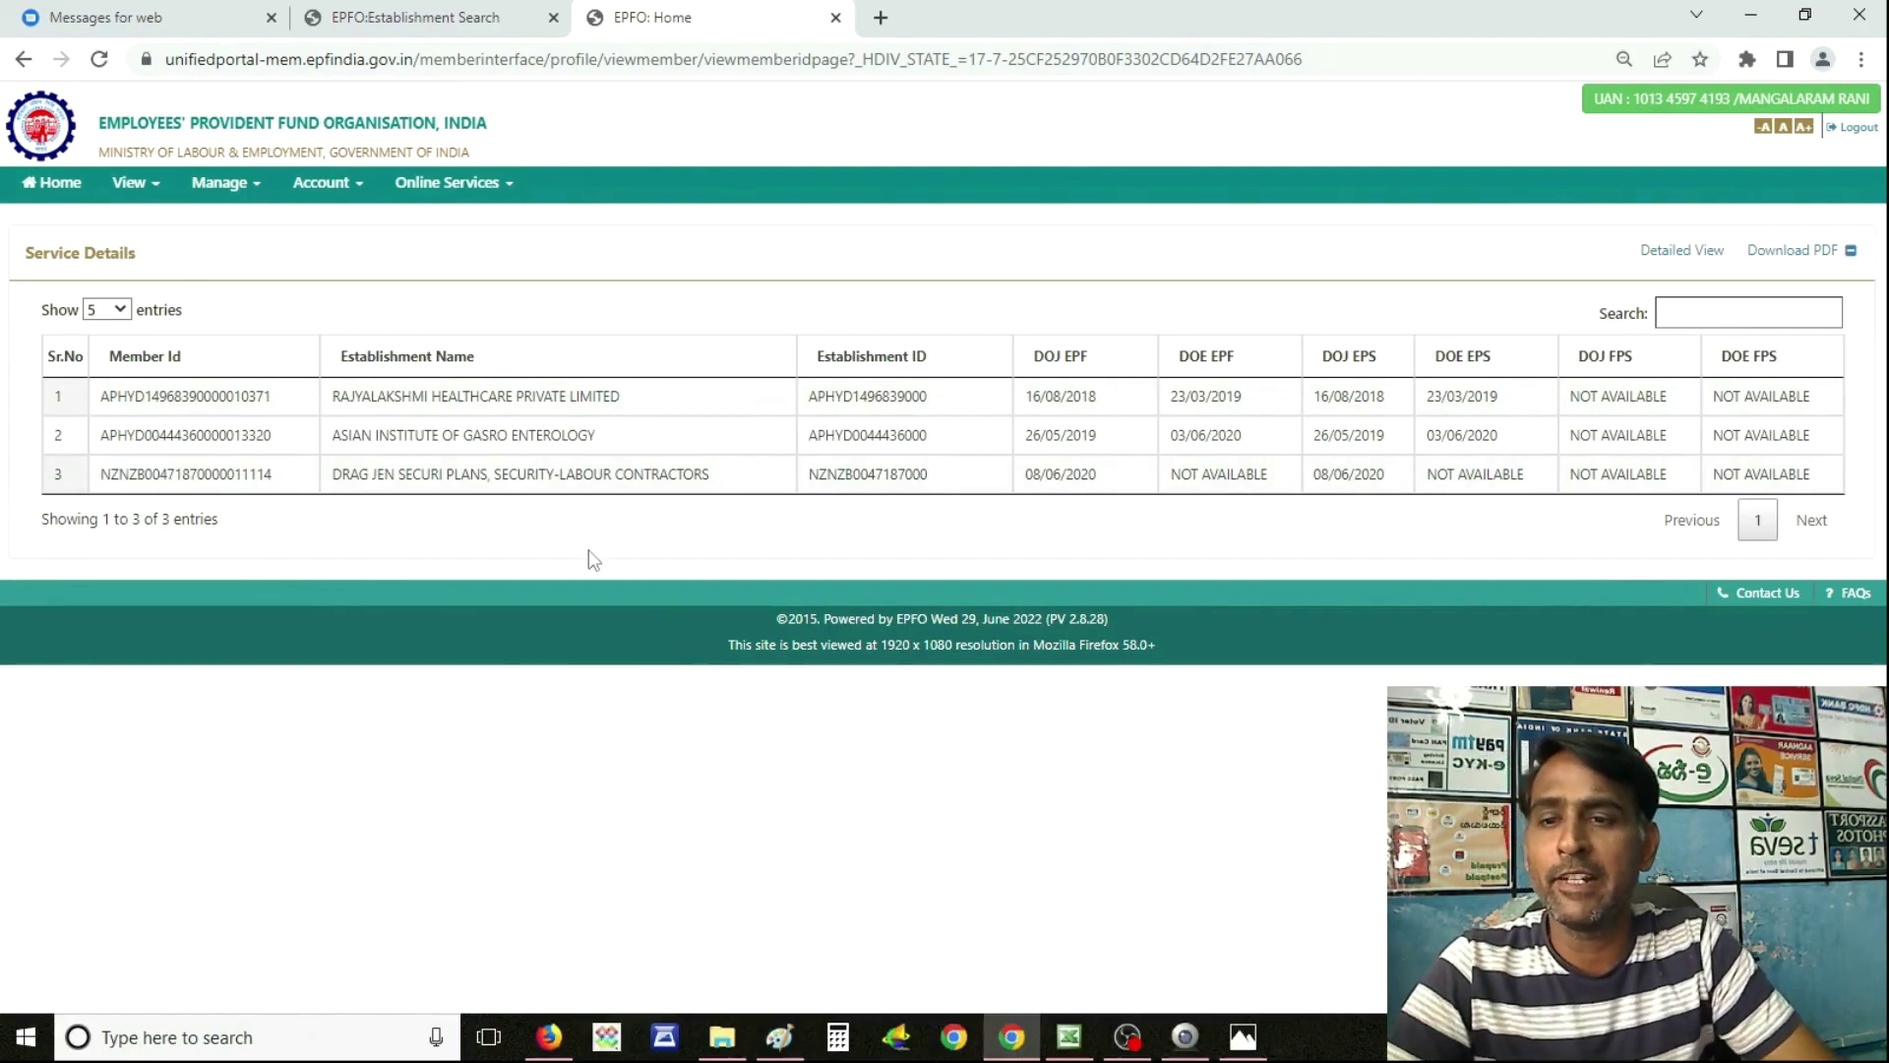